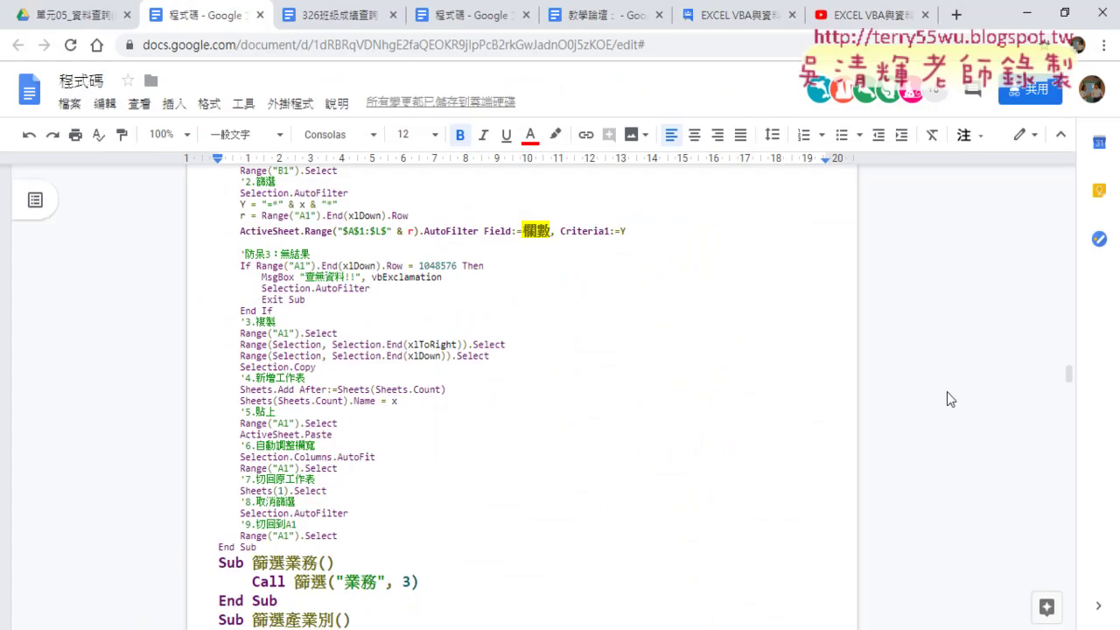
- Scroll down through the filtering macro notes in Google Docs
{"action": "left_click_drag", "start_coordinate": [1064, 382], "coordinate": [1076, 160]}
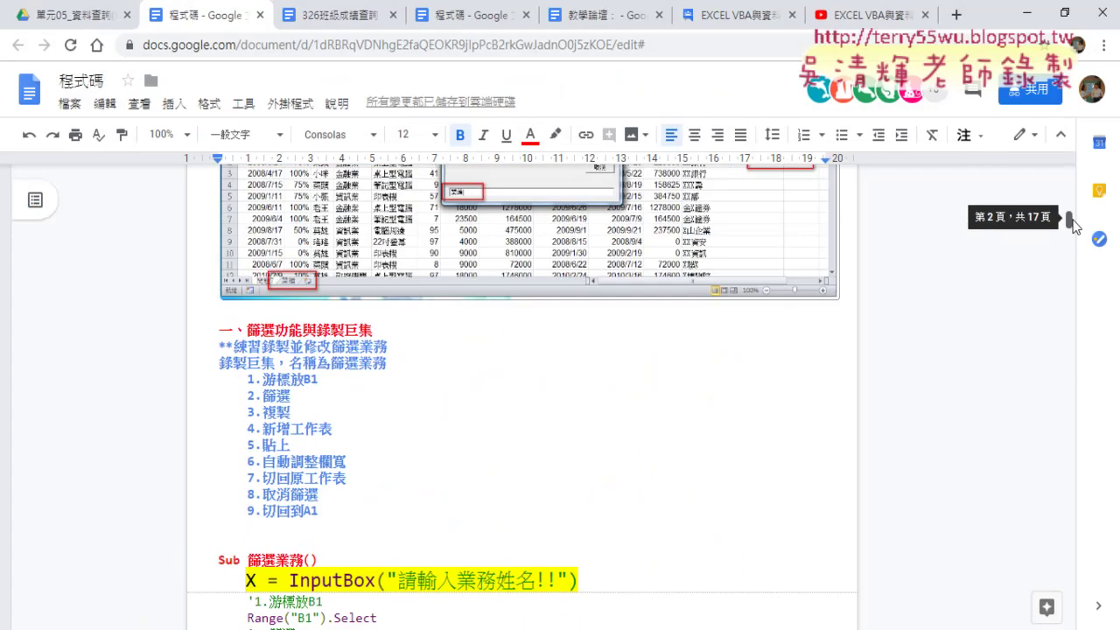
{"action": "scroll", "coordinate": [378, 388], "scroll_direction": "down", "scroll_amount": 2}
{"action": "scroll", "coordinate": [334, 342], "scroll_direction": "down", "scroll_amount": 2}
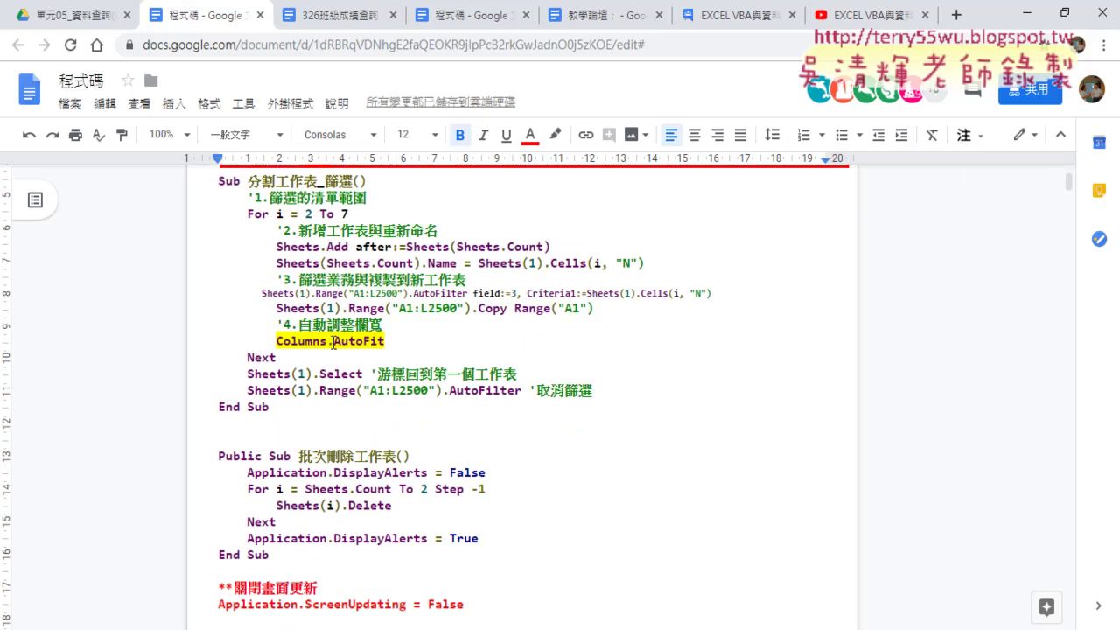
{"action": "scroll", "coordinate": [351, 385], "scroll_direction": "down", "scroll_amount": 1}
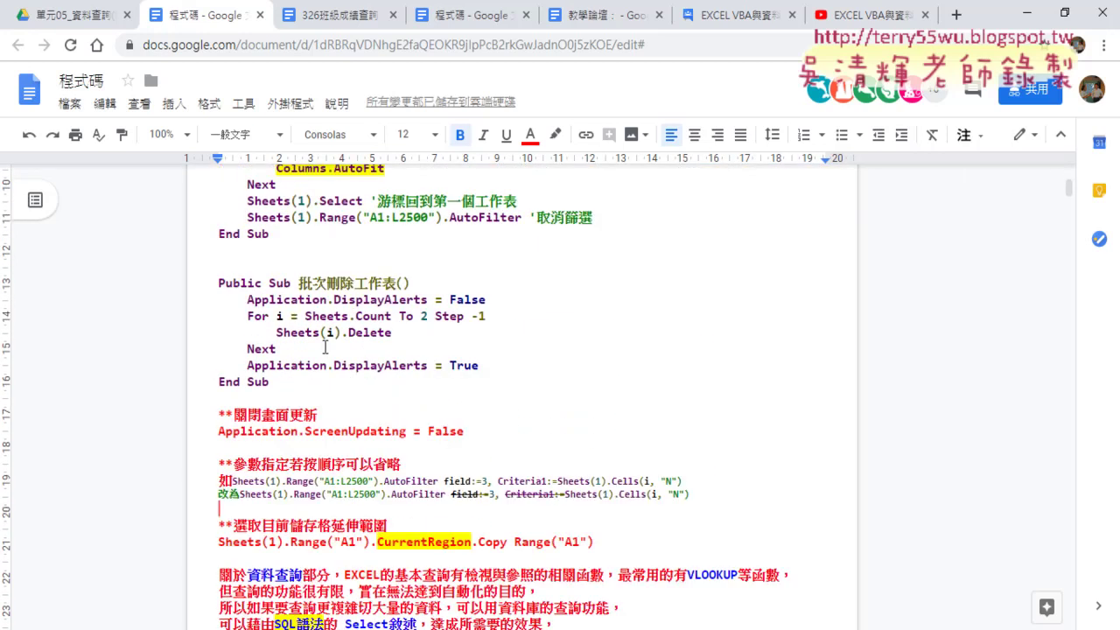
{"action": "scroll", "coordinate": [357, 405], "scroll_direction": "down", "scroll_amount": 1}
{"action": "left_click_drag", "start_coordinate": [464, 344], "coordinate": [217, 344]}
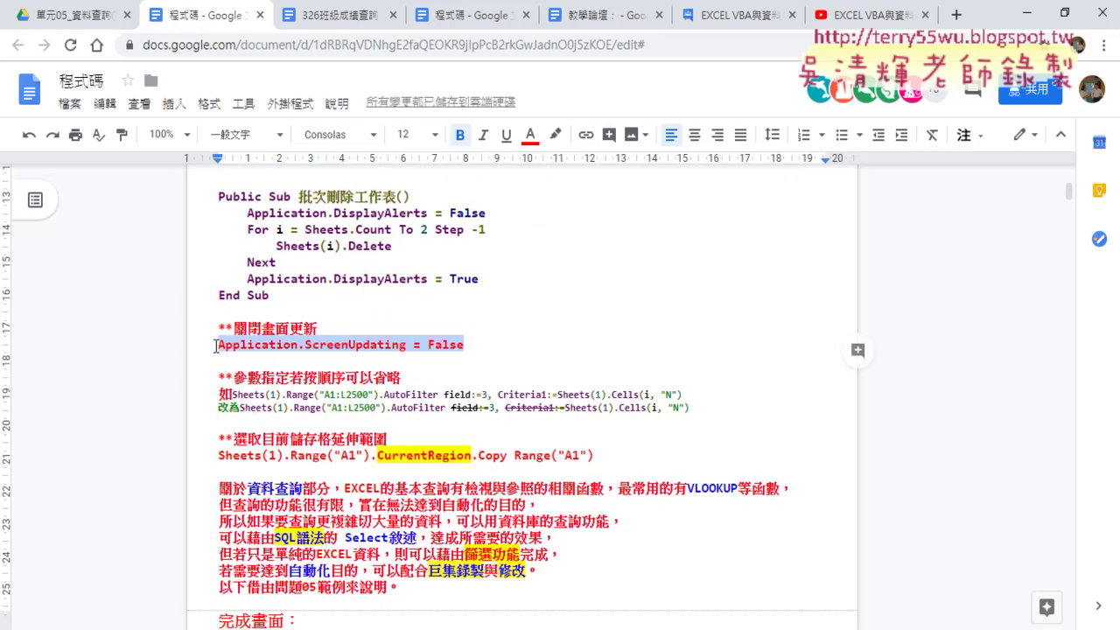
{"action": "left_click", "coordinate": [400, 417]}
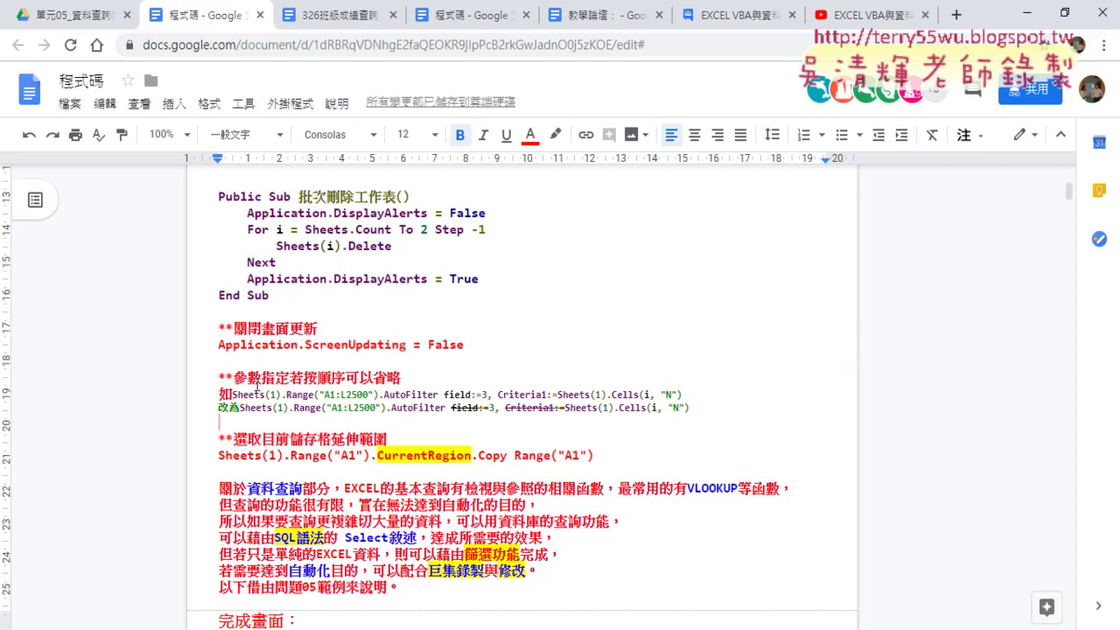
- Highlight the 參數 heading, field:, and CurrentRegion. in the notes, then minimize Chrome
{"action": "double_click", "coordinate": [257, 379]}
{"action": "left_click_drag", "start_coordinate": [267, 382], "coordinate": [402, 379]}
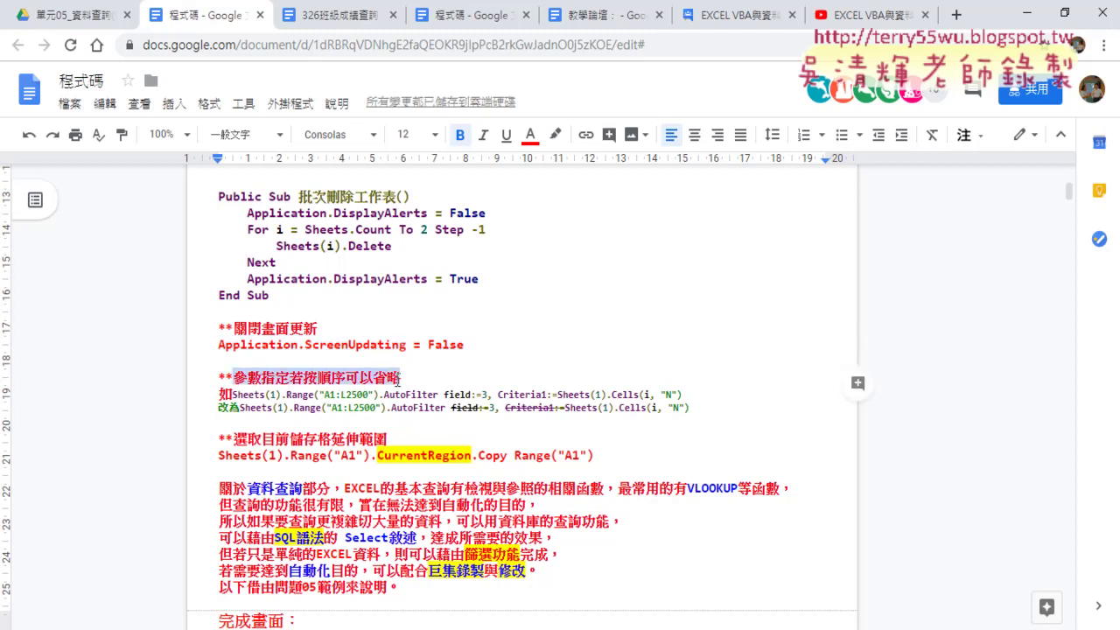
{"action": "left_click_drag", "start_coordinate": [451, 409], "coordinate": [487, 409]}
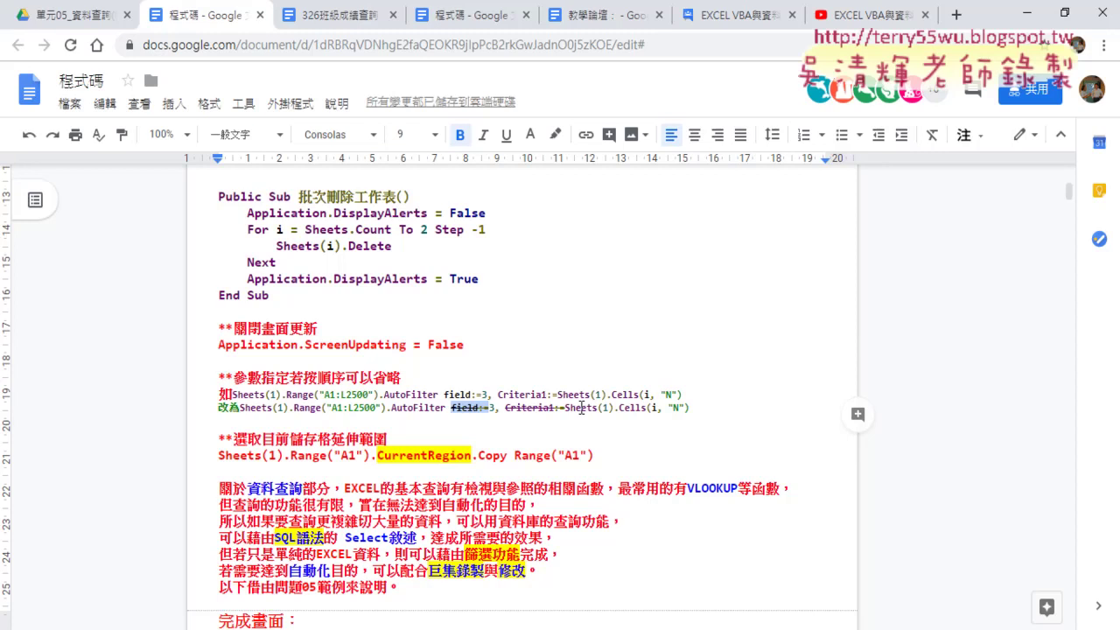
{"action": "left_click_drag", "start_coordinate": [377, 455], "coordinate": [484, 459]}
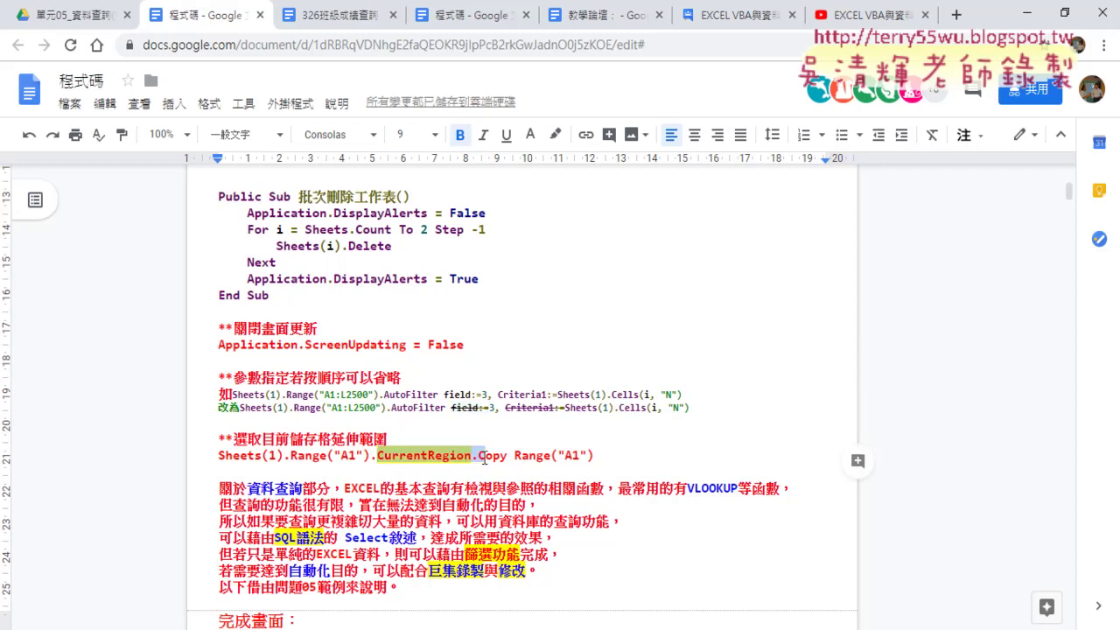
{"action": "left_click", "coordinate": [473, 455]}
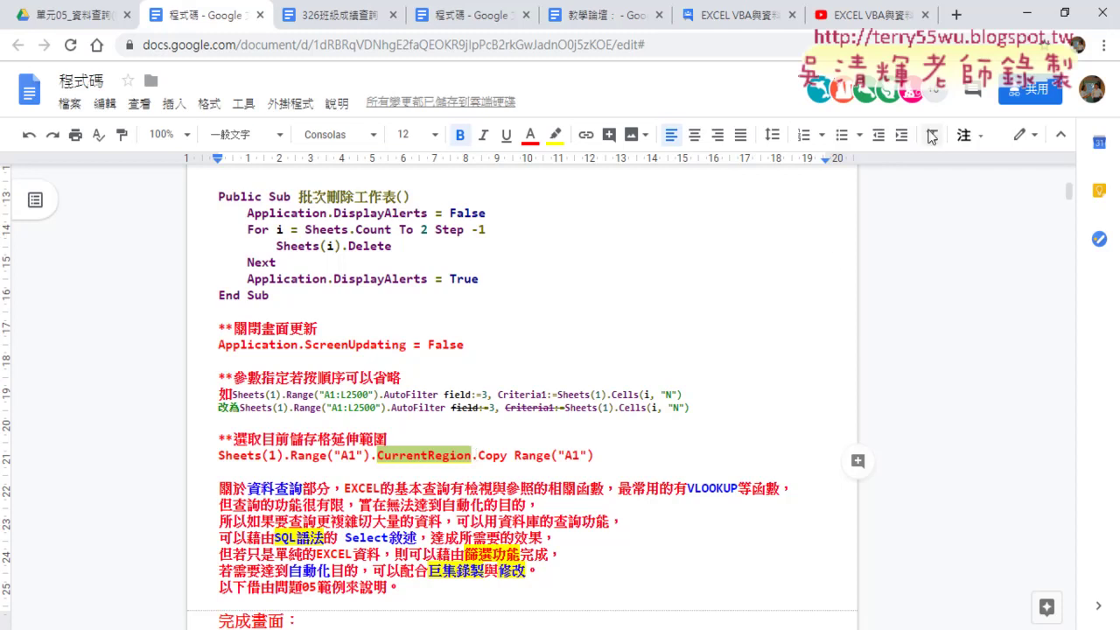
{"action": "left_click", "coordinate": [1017, 19]}
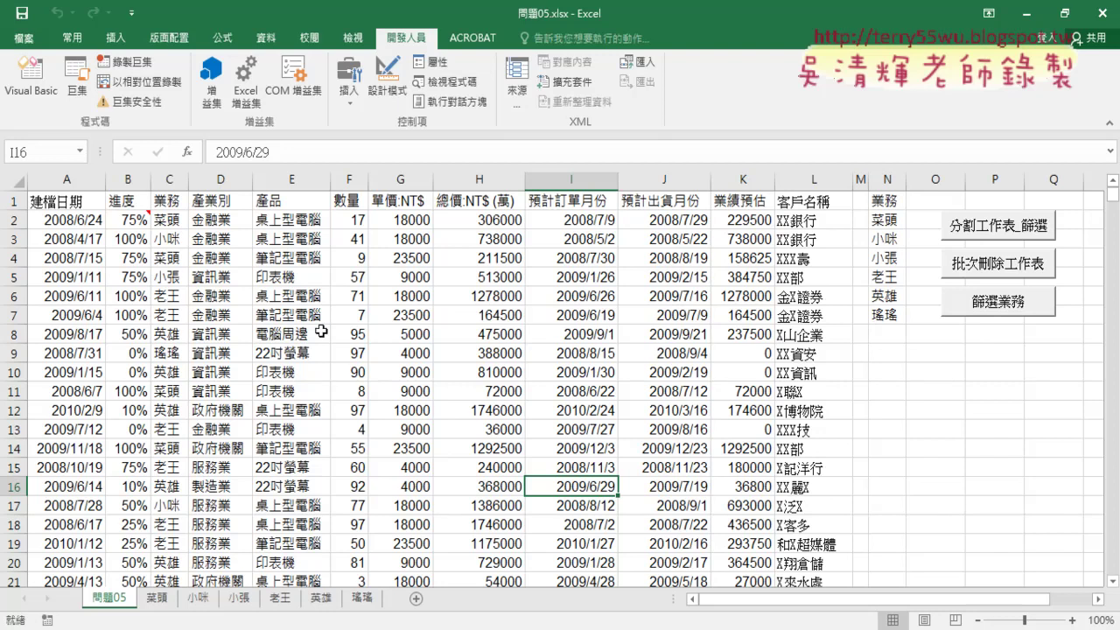
- Run the 篩選業務 macro from its button to bring up the salesperson-name prompt
{"action": "left_click", "coordinate": [993, 317]}
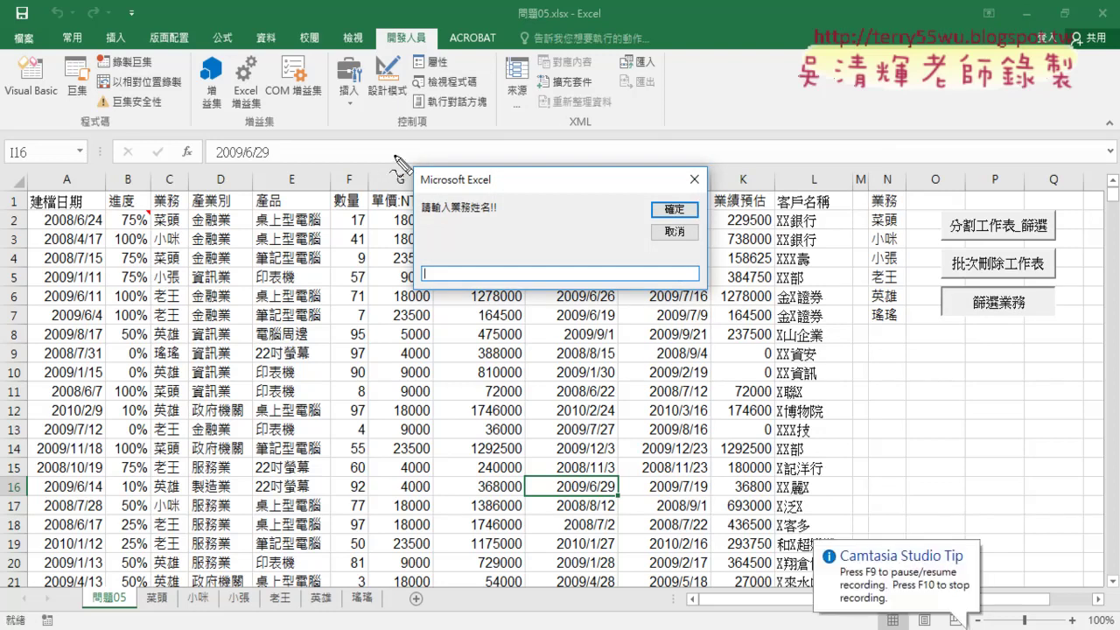
{"action": "left_click_drag", "start_coordinate": [396, 160], "coordinate": [396, 314]}
{"action": "mouse_move", "coordinate": [404, 149]}
{"action": "left_mouse_down"}
{"action": "mouse_move", "coordinate": [720, 300]}
{"action": "mouse_move", "coordinate": [401, 302]}
{"action": "left_mouse_up"}
{"action": "mouse_move", "coordinate": [423, 259]}
{"action": "left_mouse_down"}
{"action": "mouse_move", "coordinate": [621, 259]}
{"action": "mouse_move", "coordinate": [438, 278]}
{"action": "left_mouse_up"}
{"action": "mouse_move", "coordinate": [553, 186]}
{"action": "left_mouse_down"}
{"action": "mouse_move", "coordinate": [525, 254]}
{"action": "mouse_move", "coordinate": [560, 252]}
{"action": "left_mouse_up"}
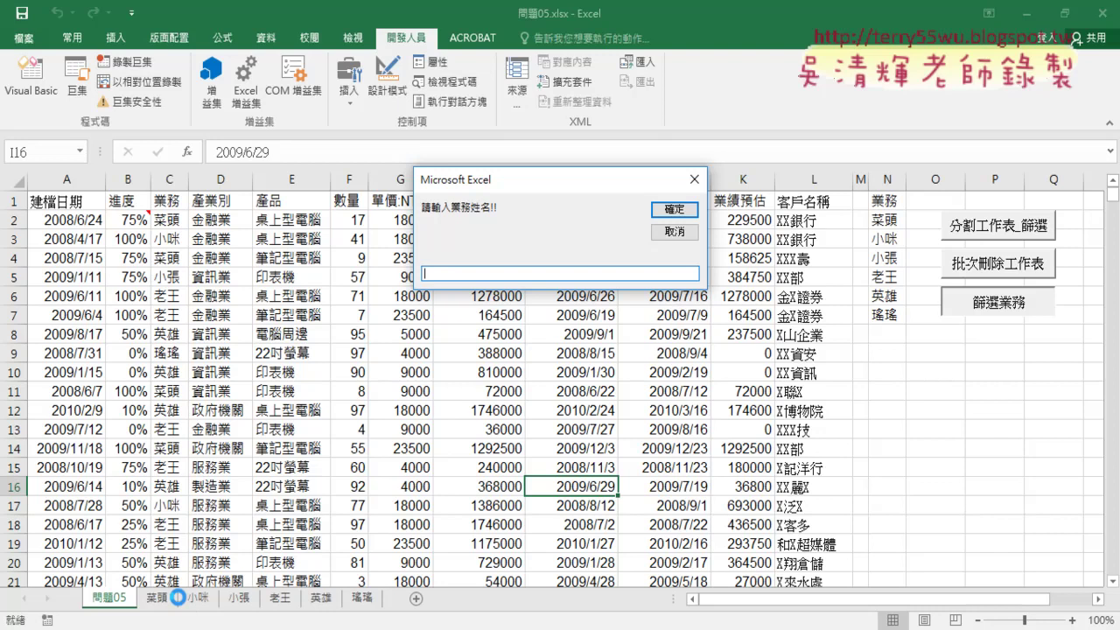
- Cancel the empty name prompt, reset the halted macro, and delete all sheets except 問題05
{"action": "left_click", "coordinate": [686, 233]}
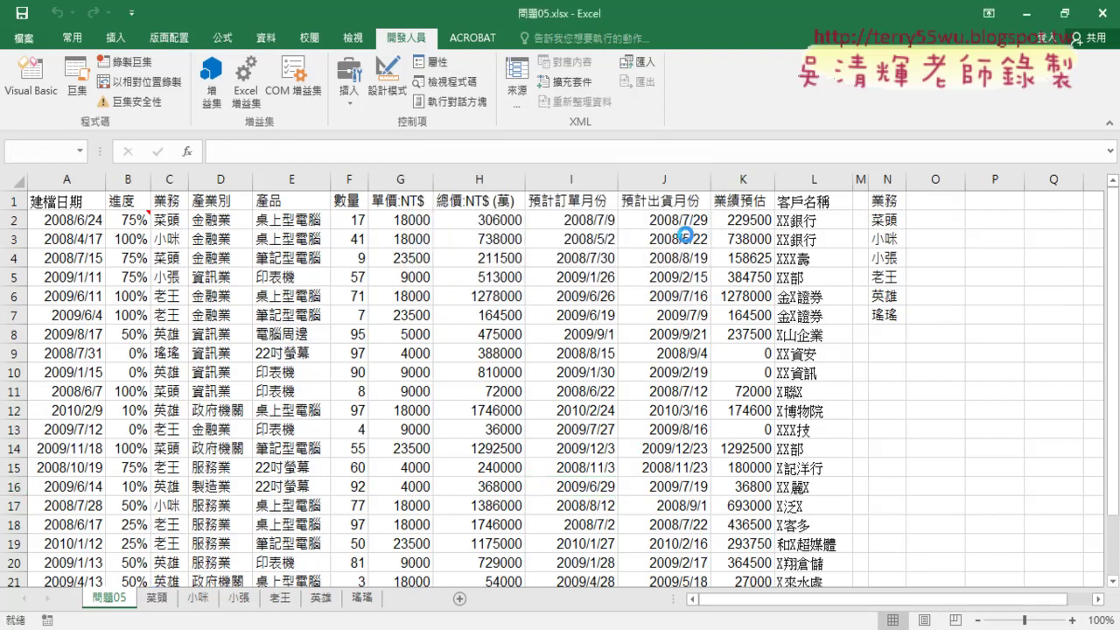
{"action": "left_click", "coordinate": [598, 303]}
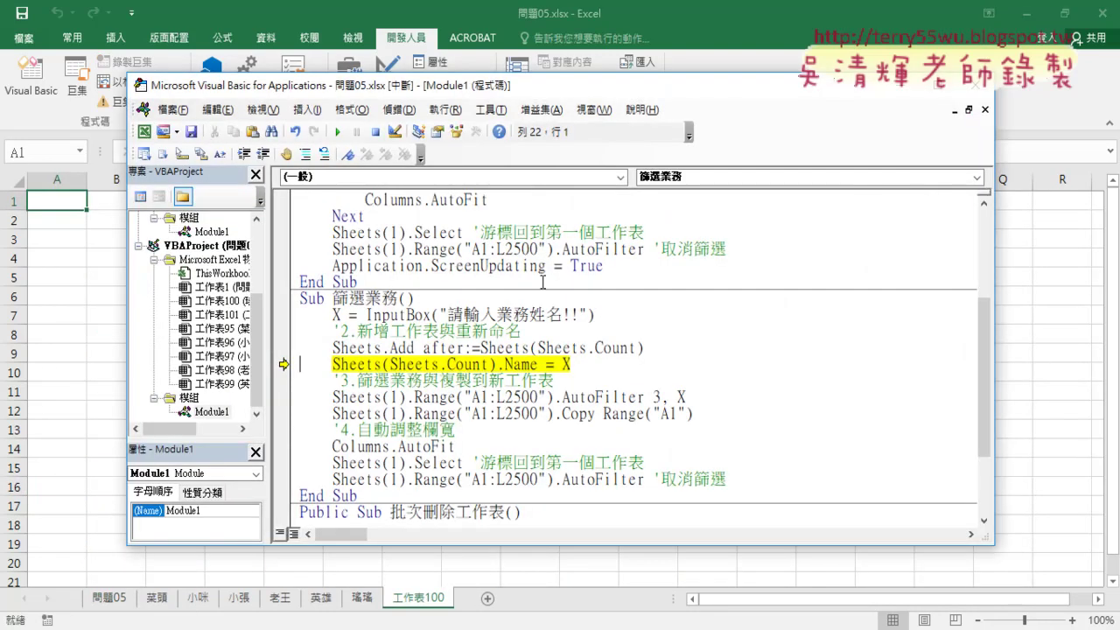
{"action": "left_click", "coordinate": [375, 132]}
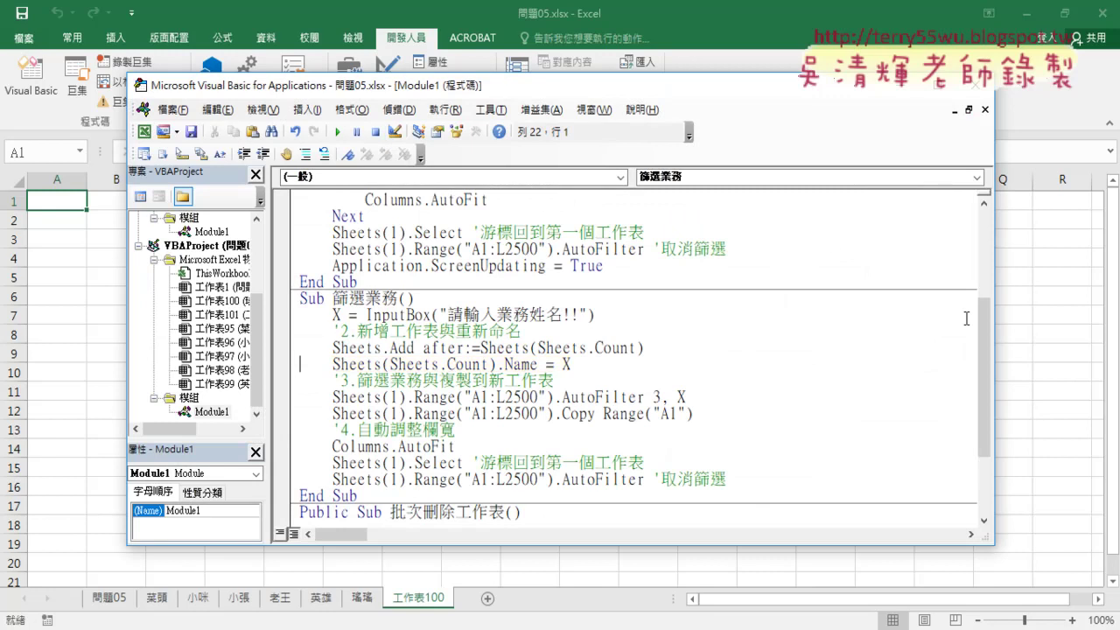
{"action": "left_click", "coordinate": [1020, 334]}
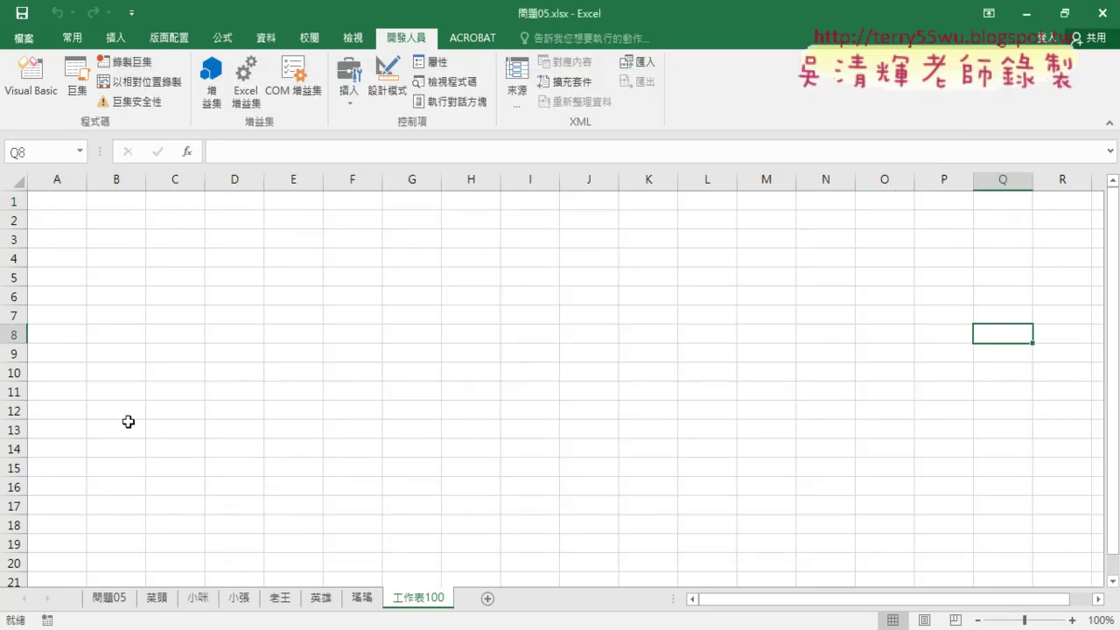
{"action": "left_click", "coordinate": [103, 598]}
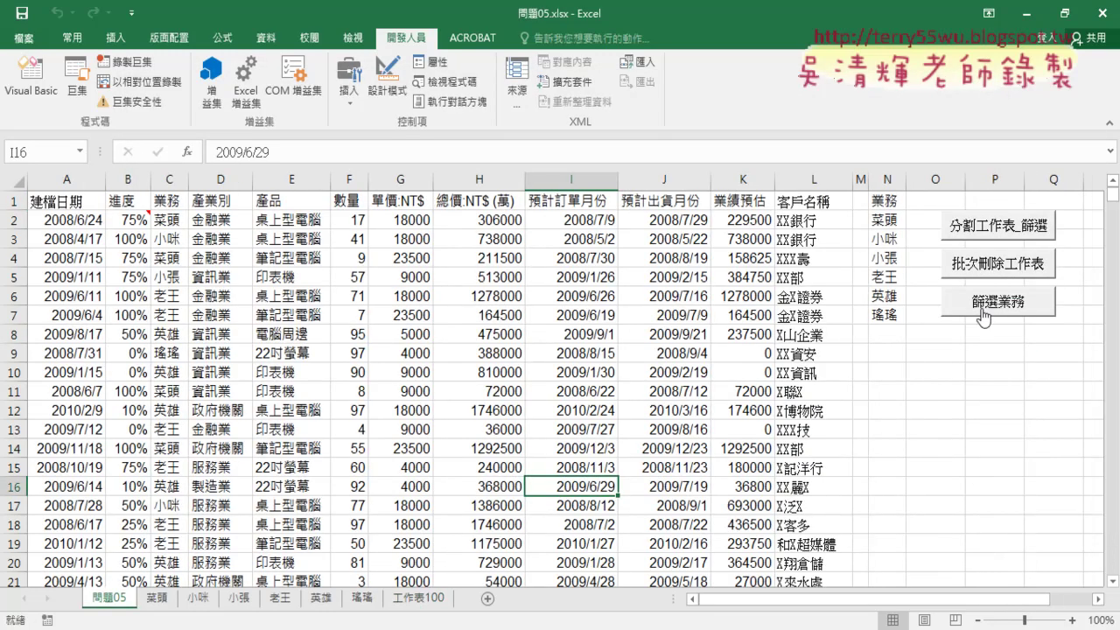
{"action": "left_click", "coordinate": [1000, 271]}
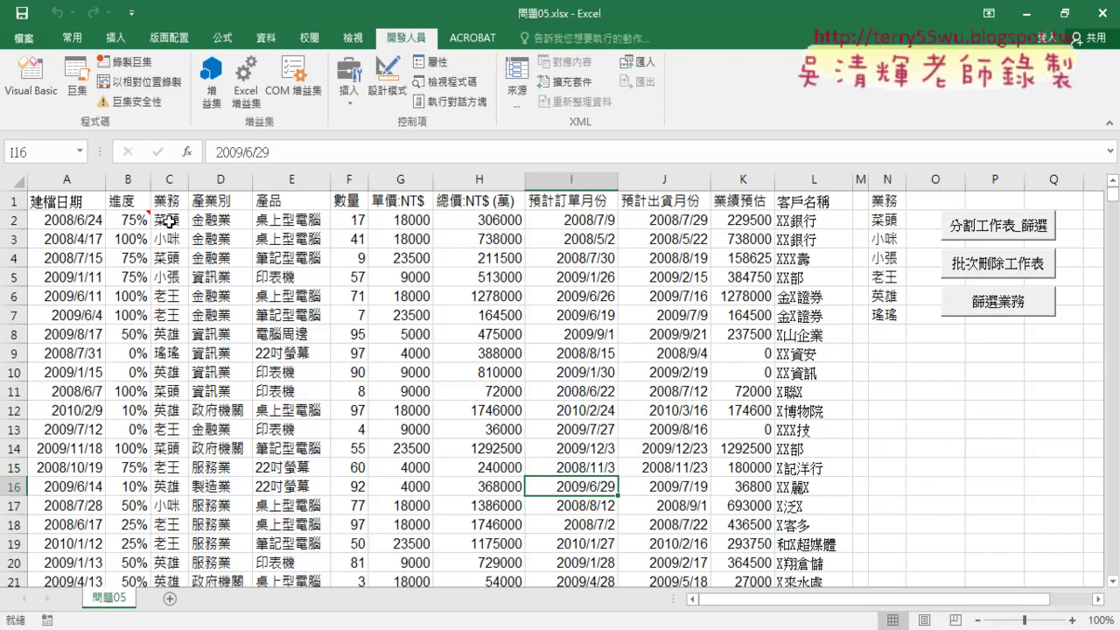
- Run 篩選業務, enter a salesperson's name with Bopomofo input, and confirm with 確定
{"action": "left_click", "coordinate": [981, 306]}
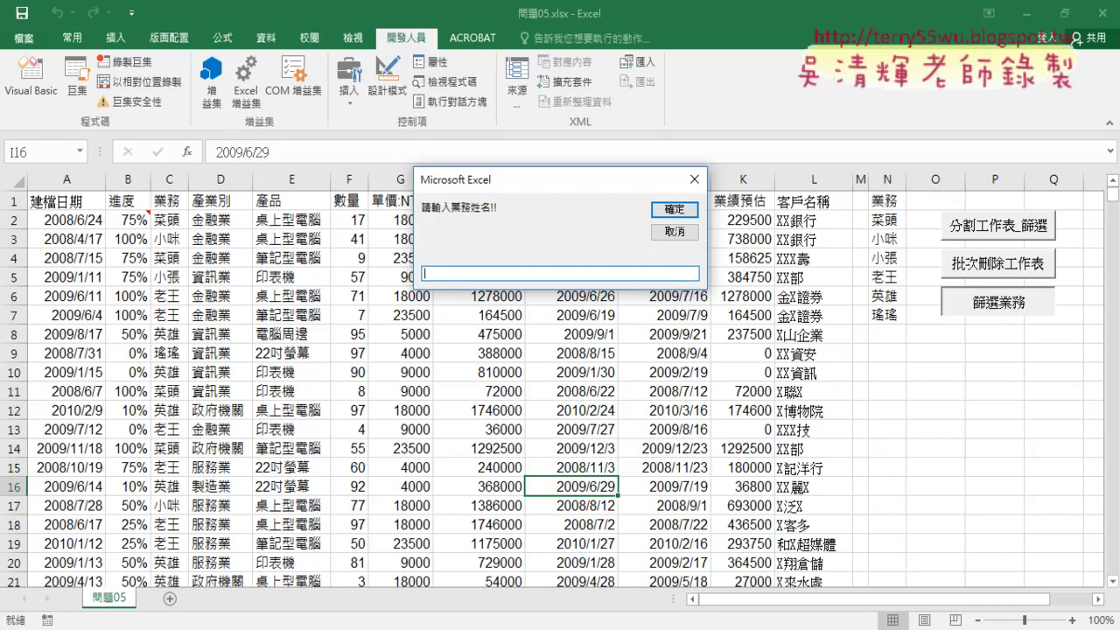
{"action": "type", "text": "ㄍㄧ"}
{"action": "type", "text": "ㄠˇ"}
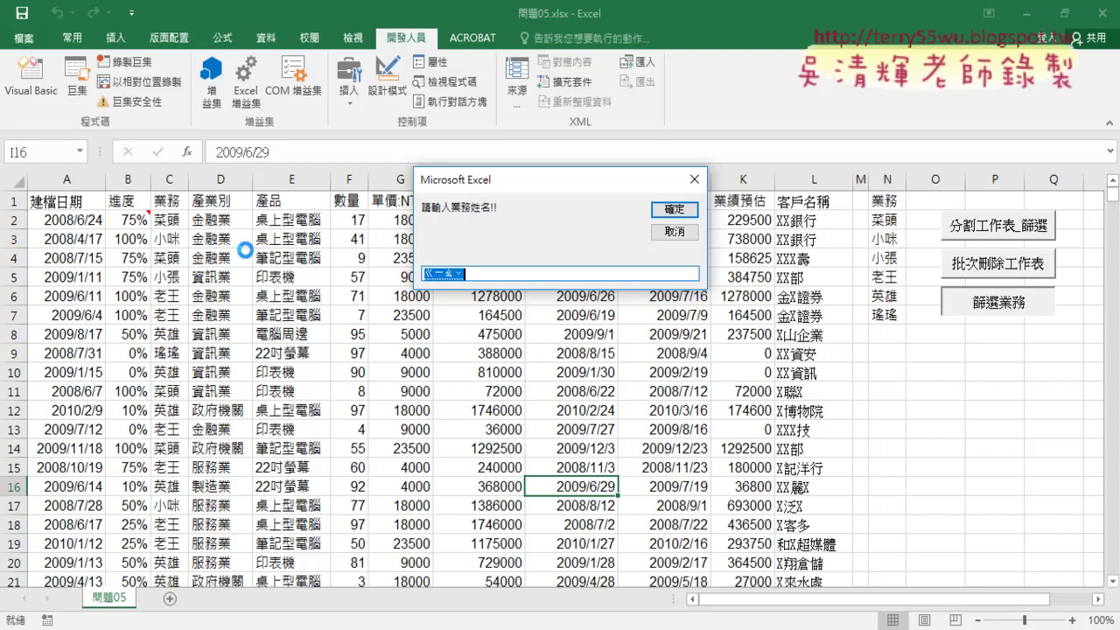
{"action": "type", "text": "ㄒ"}
{"action": "type", "text": "ˇㄇ"}
{"action": "type", "text": "ㄧ"}
{"action": "key", "text": "space"}
{"action": "key", "text": "Return"}
{"action": "left_click_drag", "start_coordinate": [457, 277], "coordinate": [423, 277]}
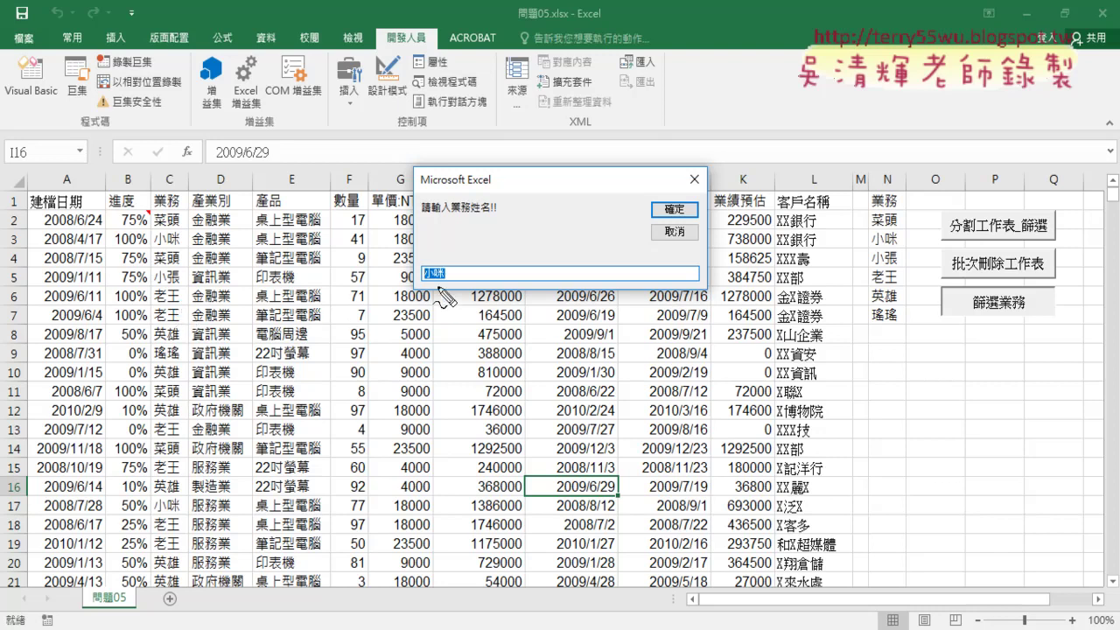
{"action": "left_click_drag", "start_coordinate": [440, 287], "coordinate": [438, 283]}
{"action": "left_click_drag", "start_coordinate": [168, 584], "coordinate": [210, 594]}
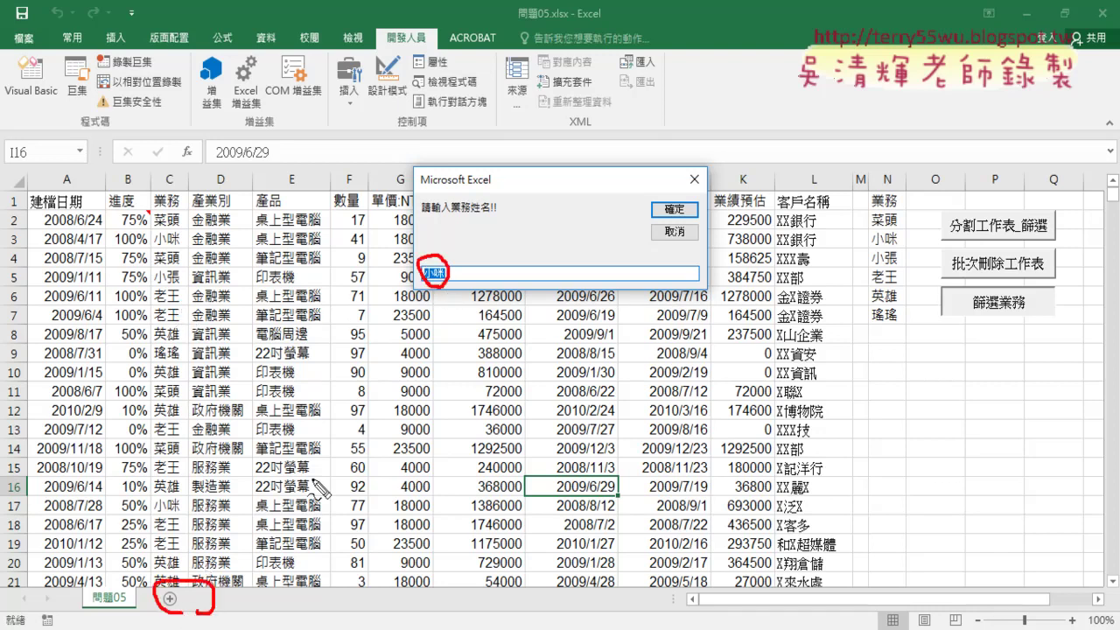
{"action": "left_click_drag", "start_coordinate": [429, 303], "coordinate": [213, 607]}
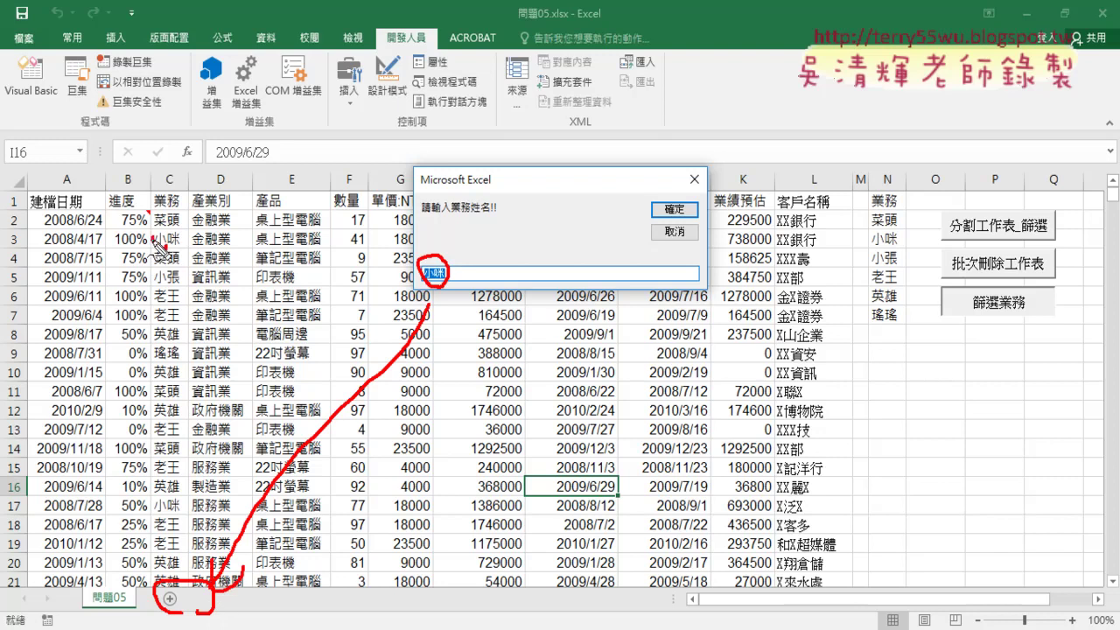
{"action": "mouse_move", "coordinate": [160, 246]}
{"action": "left_mouse_down"}
{"action": "mouse_move", "coordinate": [175, 560]}
{"action": "mouse_move", "coordinate": [194, 560]}
{"action": "left_mouse_up"}
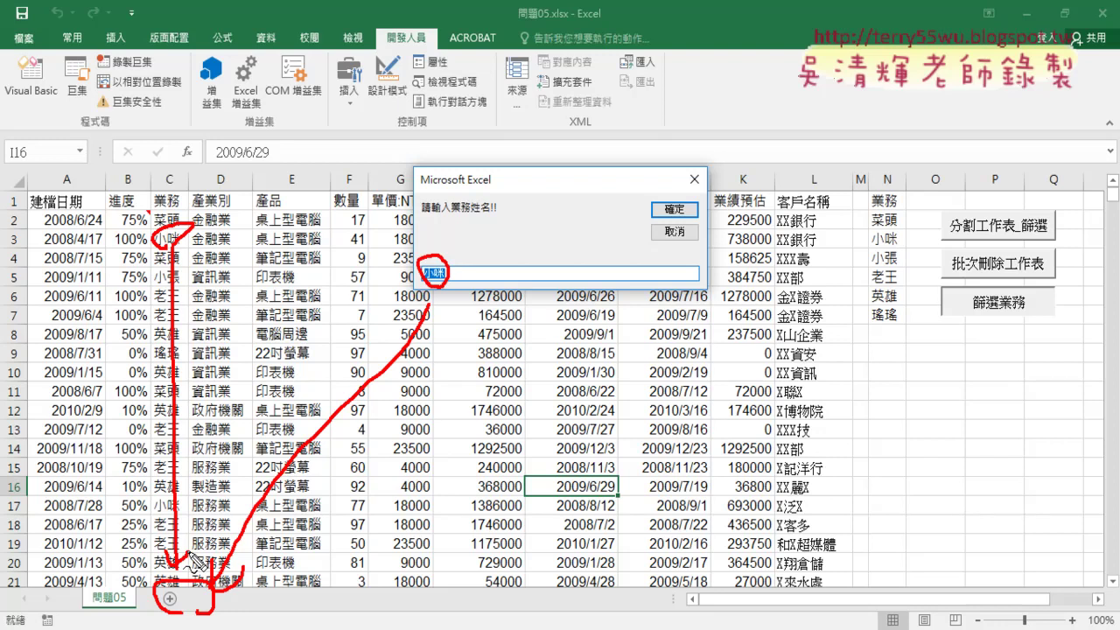
{"action": "left_click", "coordinate": [188, 551]}
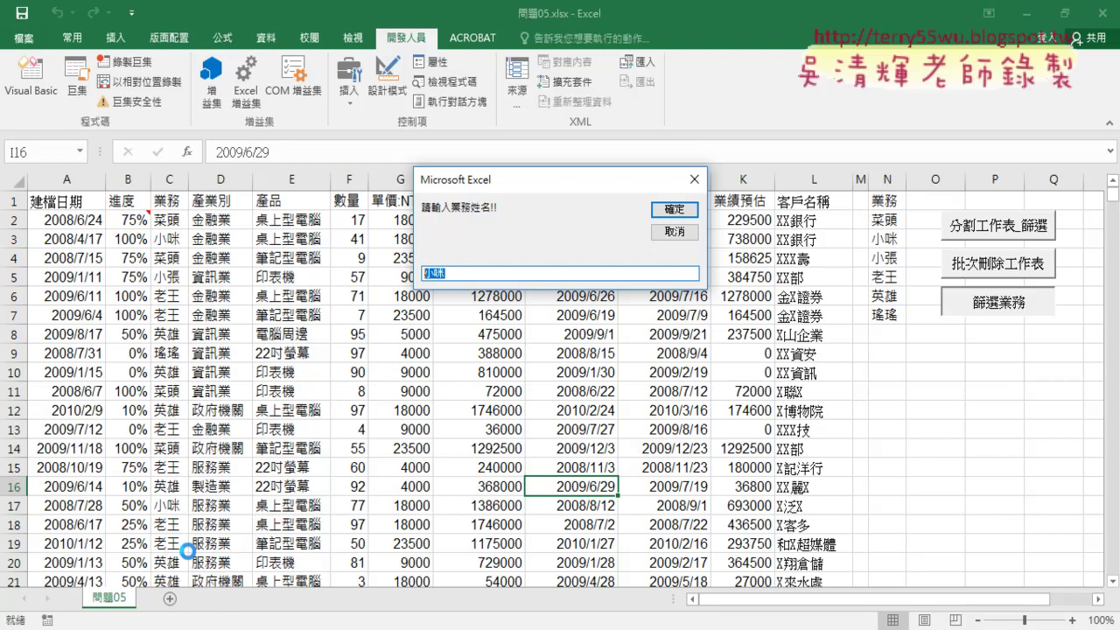
{"action": "left_click", "coordinate": [666, 212]}
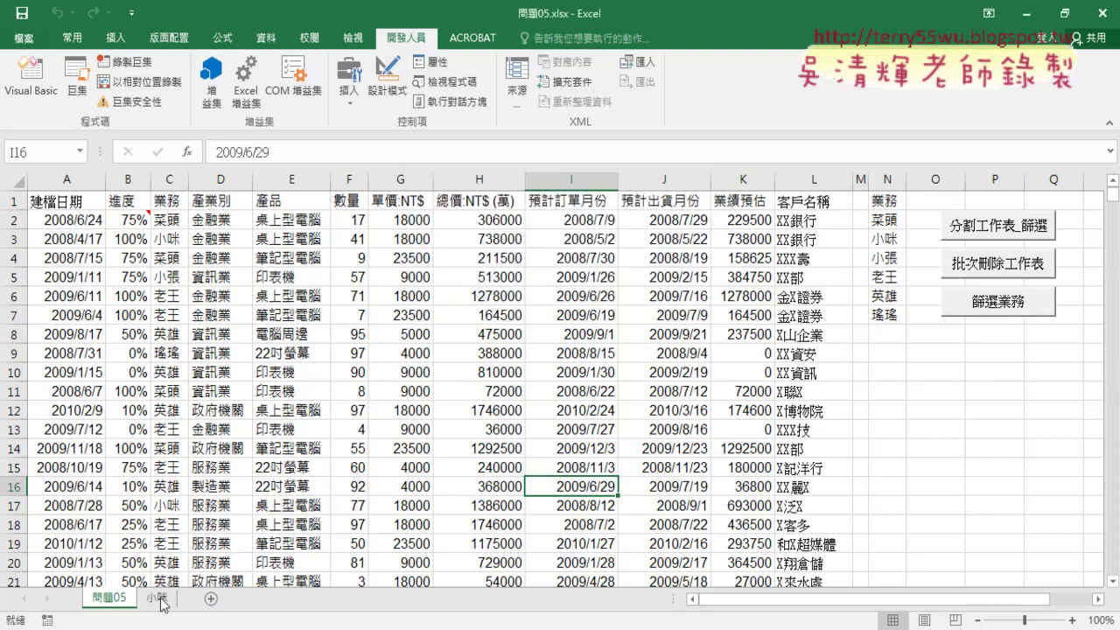
{"action": "left_click", "coordinate": [162, 600]}
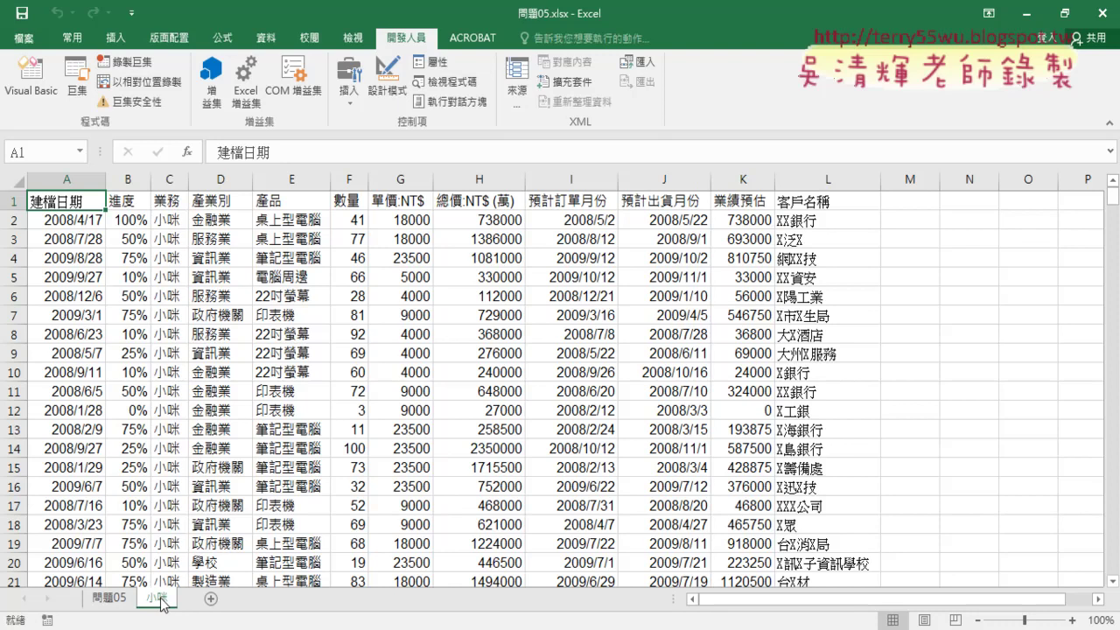
{"action": "left_click", "coordinate": [110, 599]}
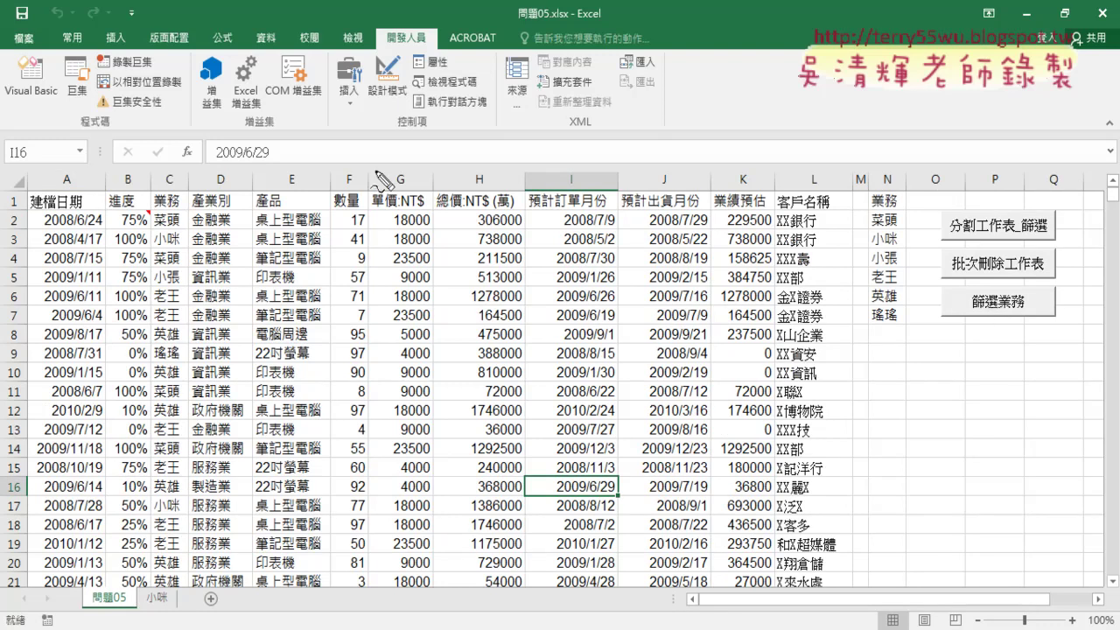
{"action": "mouse_move", "coordinate": [175, 214]}
{"action": "left_mouse_down"}
{"action": "mouse_move", "coordinate": [185, 191]}
{"action": "mouse_move", "coordinate": [194, 208]}
{"action": "left_mouse_up"}
{"action": "left_click_drag", "start_coordinate": [262, 203], "coordinate": [308, 198]}
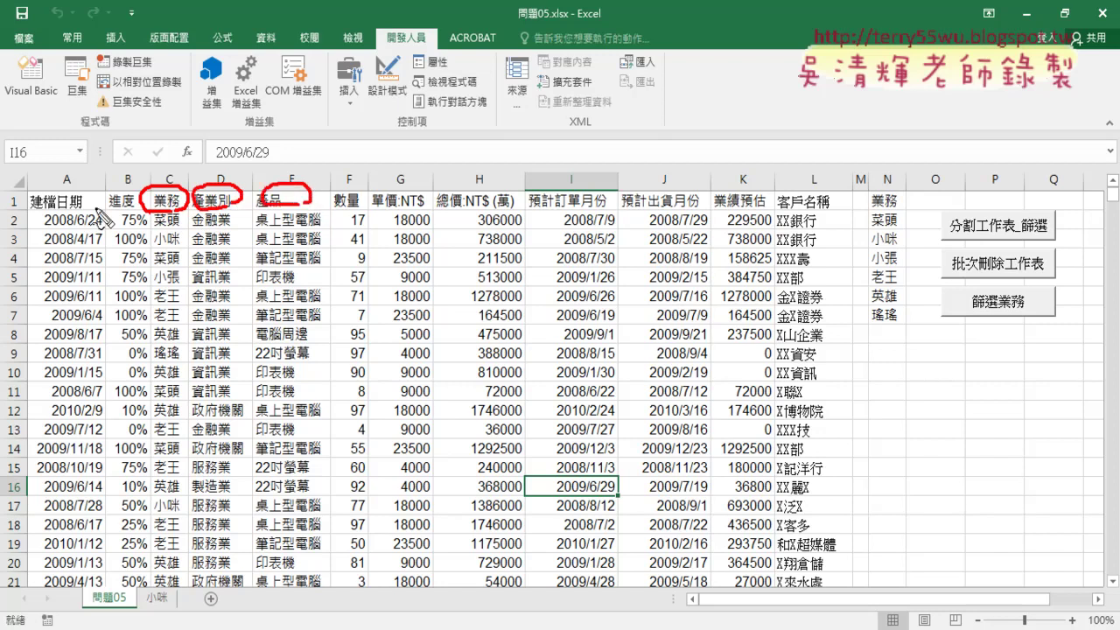
{"action": "mouse_move", "coordinate": [84, 187]}
{"action": "left_mouse_down"}
{"action": "mouse_move", "coordinate": [88, 210]}
{"action": "mouse_move", "coordinate": [138, 207]}
{"action": "left_mouse_up"}
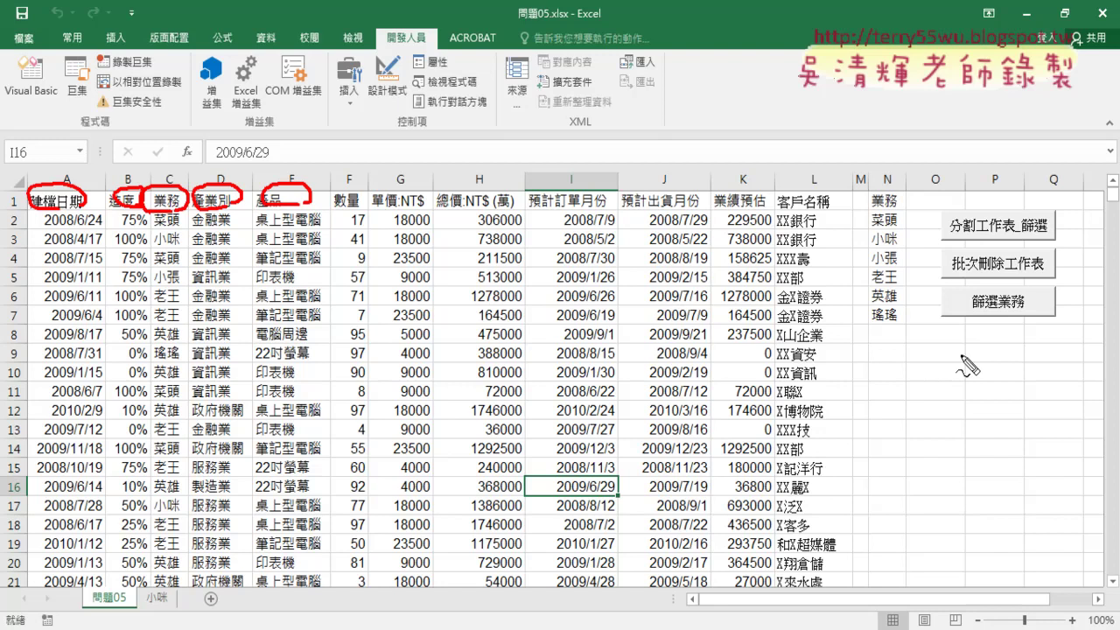
{"action": "left_click_drag", "start_coordinate": [750, 80], "coordinate": [726, 111]}
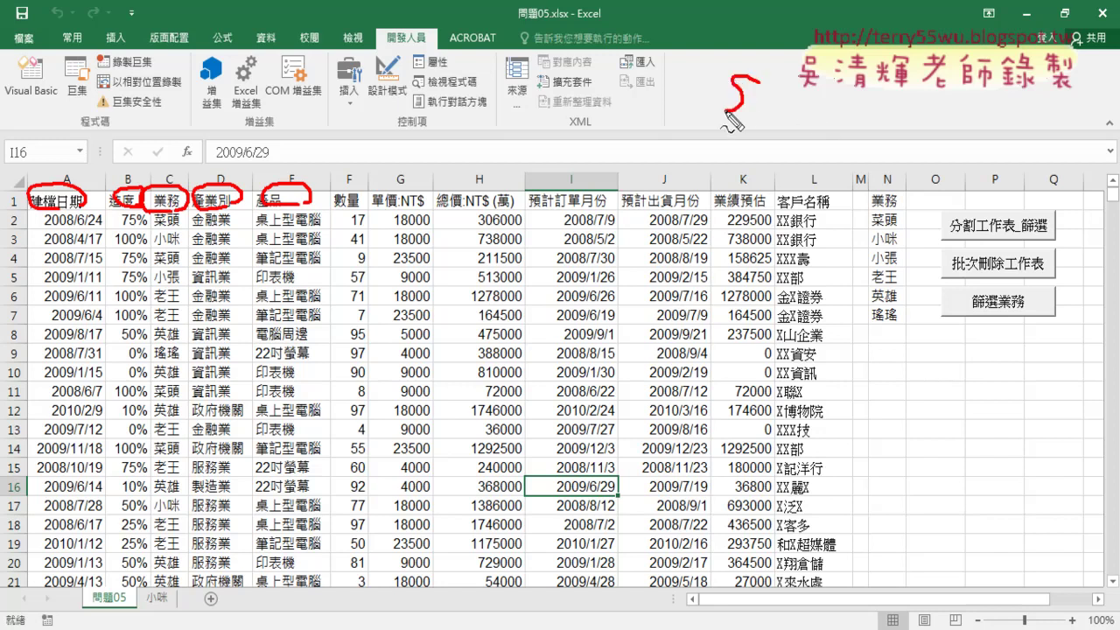
{"action": "mouse_move", "coordinate": [771, 82]}
{"action": "left_mouse_down"}
{"action": "mouse_move", "coordinate": [770, 110]}
{"action": "mouse_move", "coordinate": [800, 116]}
{"action": "mouse_move", "coordinate": [712, 70]}
{"action": "mouse_move", "coordinate": [800, 140]}
{"action": "left_mouse_up"}
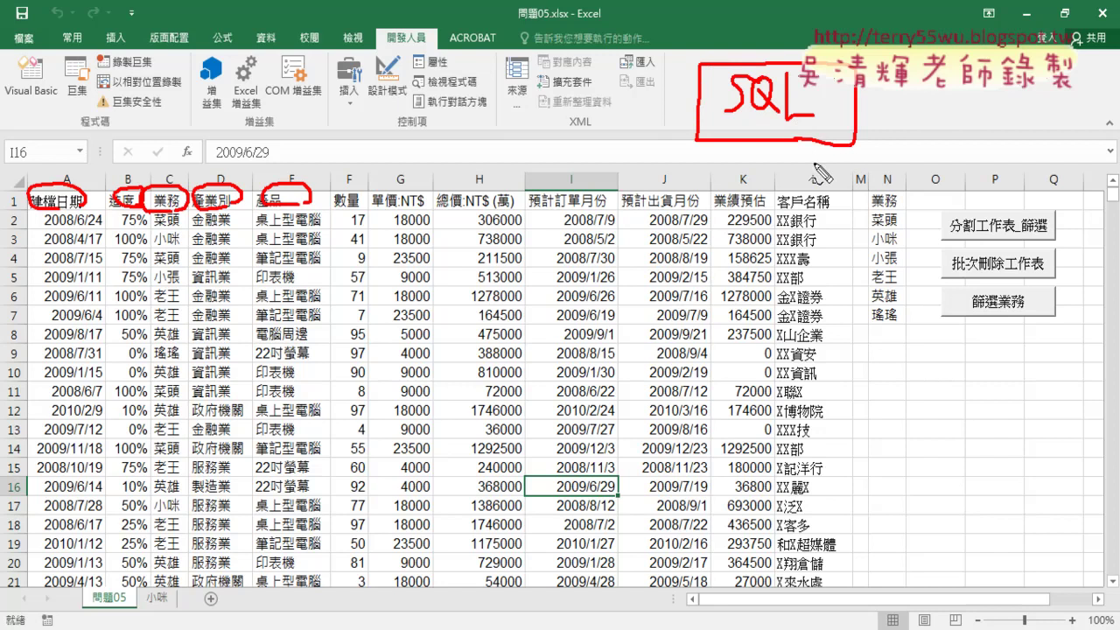
{"action": "left_click_drag", "start_coordinate": [731, 128], "coordinate": [799, 127]}
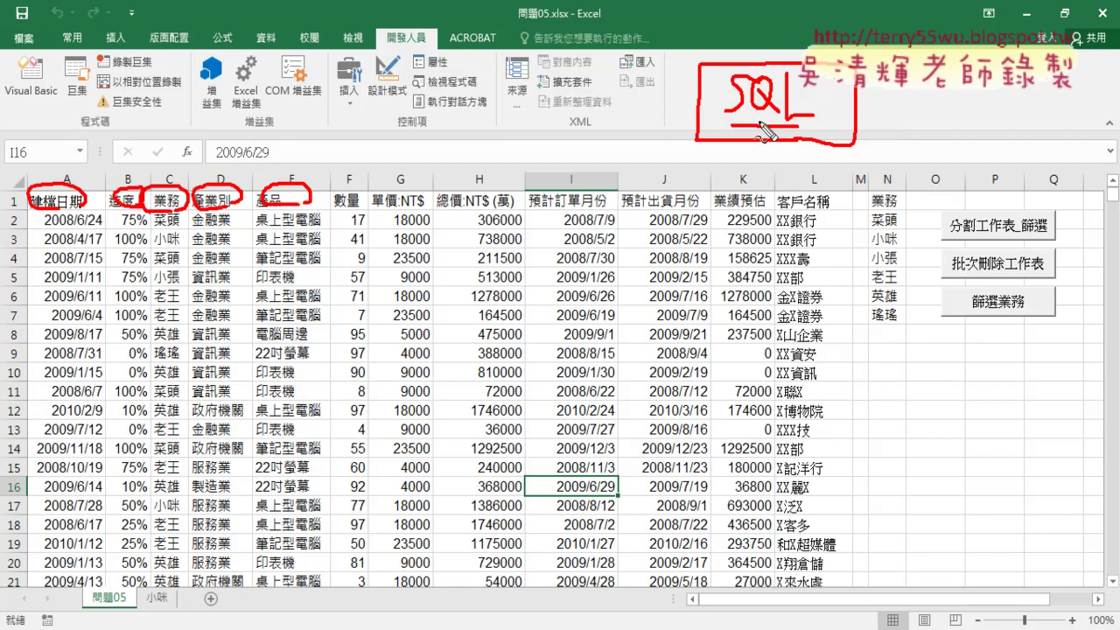
{"action": "left_click_drag", "start_coordinate": [761, 88], "coordinate": [789, 113]}
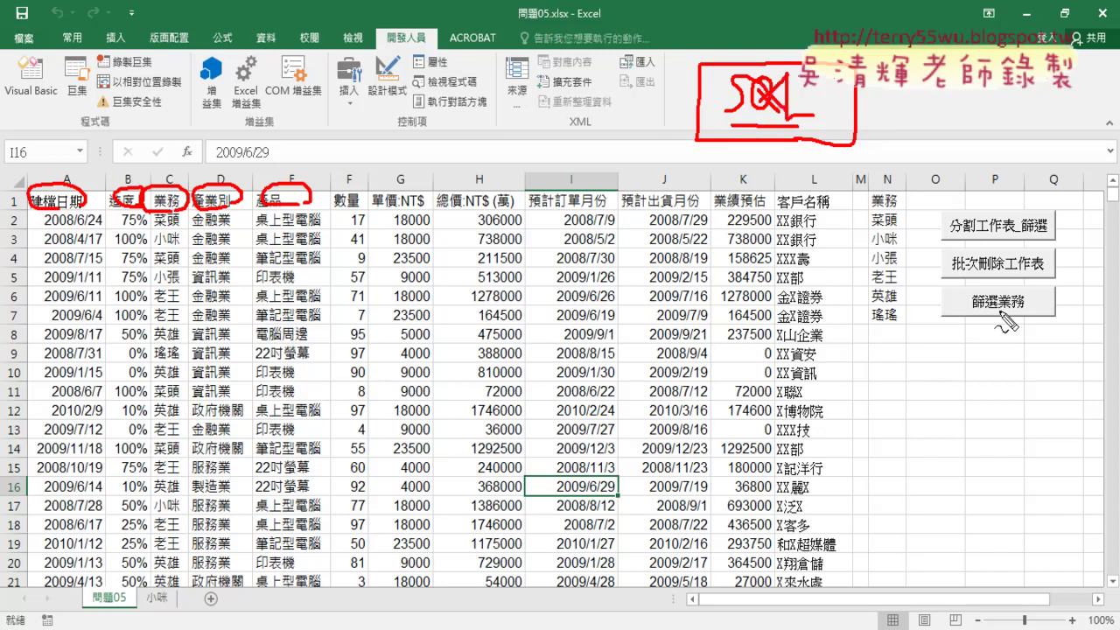
{"action": "left_click_drag", "start_coordinate": [971, 308], "coordinate": [999, 308]}
{"action": "key", "text": "Escape"}
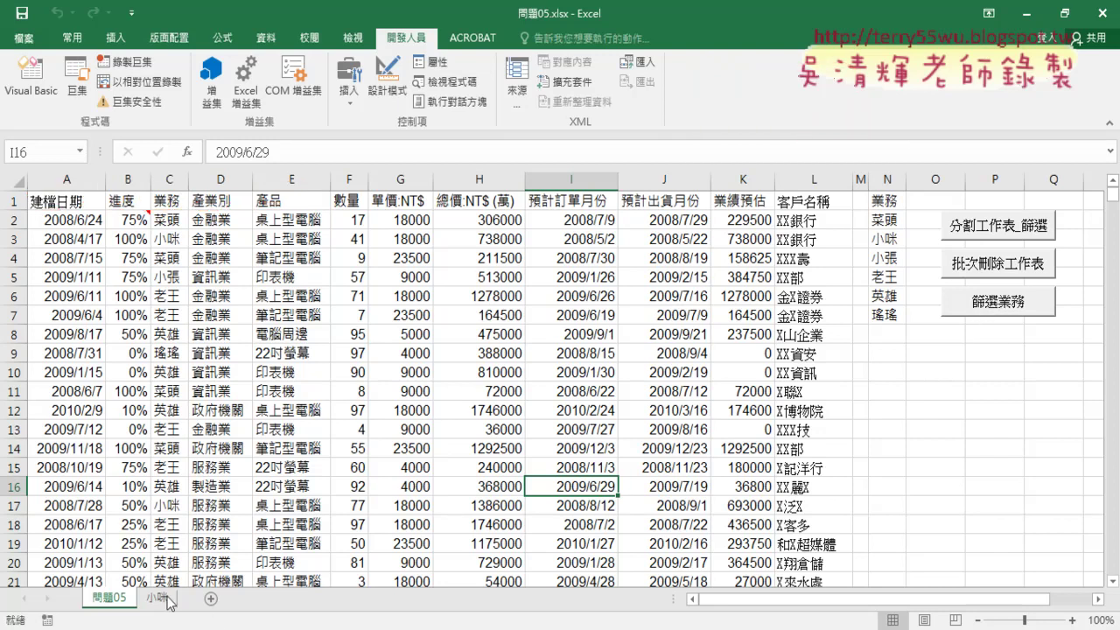
- Run 篩選業務 for another salesperson, entering the name with Bopomofo input
{"action": "left_click", "coordinate": [998, 311]}
{"action": "type", "text": "二大"}
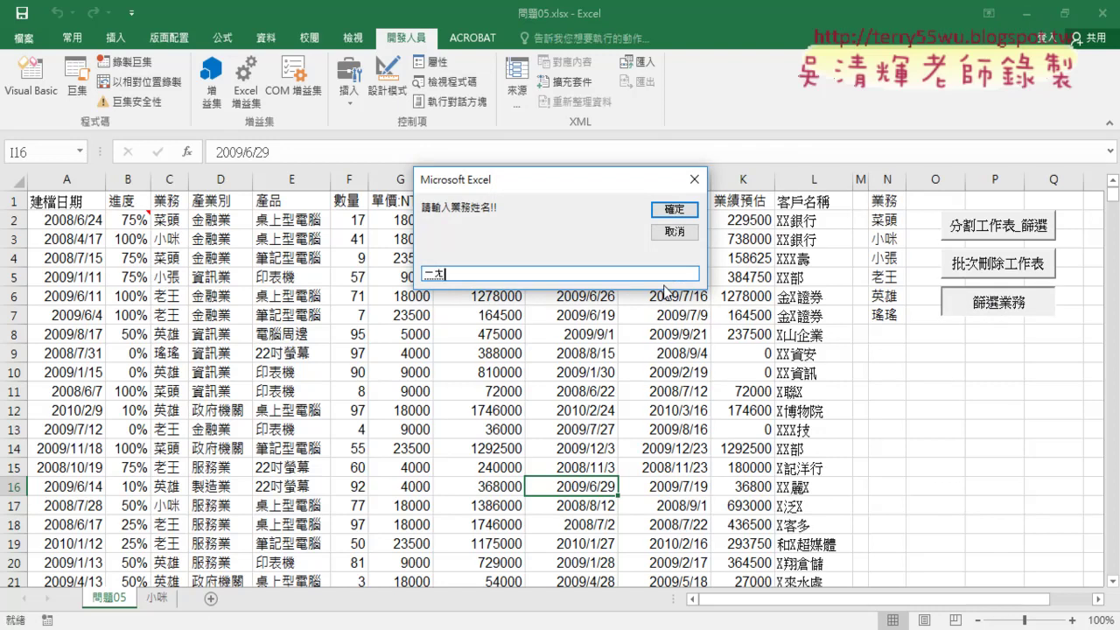
{"action": "type", "text": "英ㄒㄩㄥˊ"}
{"action": "type", "text": "ㄧㄥ央雄"}
{"action": "key", "text": "space"}
{"action": "key", "text": "Return"}
{"action": "key", "text": "Return"}
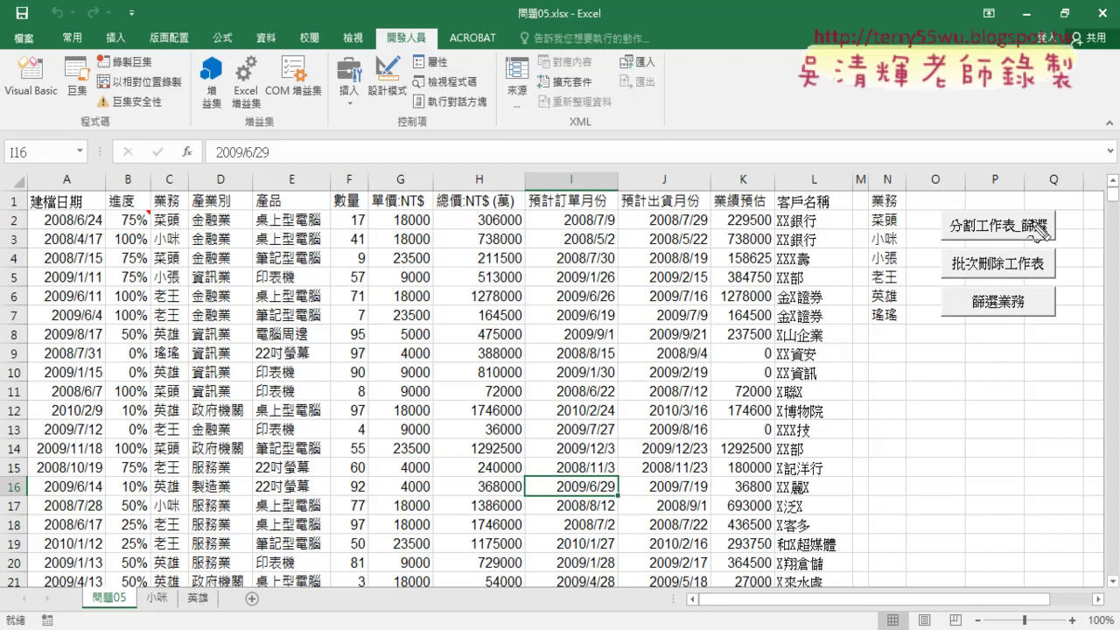
- Annotate the 分割工作表_篩選 macro and column N names, then open Visual Basic
{"action": "left_click_drag", "start_coordinate": [1055, 230], "coordinate": [1054, 236]}
{"action": "mouse_move", "coordinate": [934, 232]}
{"action": "left_mouse_down"}
{"action": "mouse_move", "coordinate": [947, 313]}
{"action": "mouse_move", "coordinate": [1020, 308]}
{"action": "left_mouse_up"}
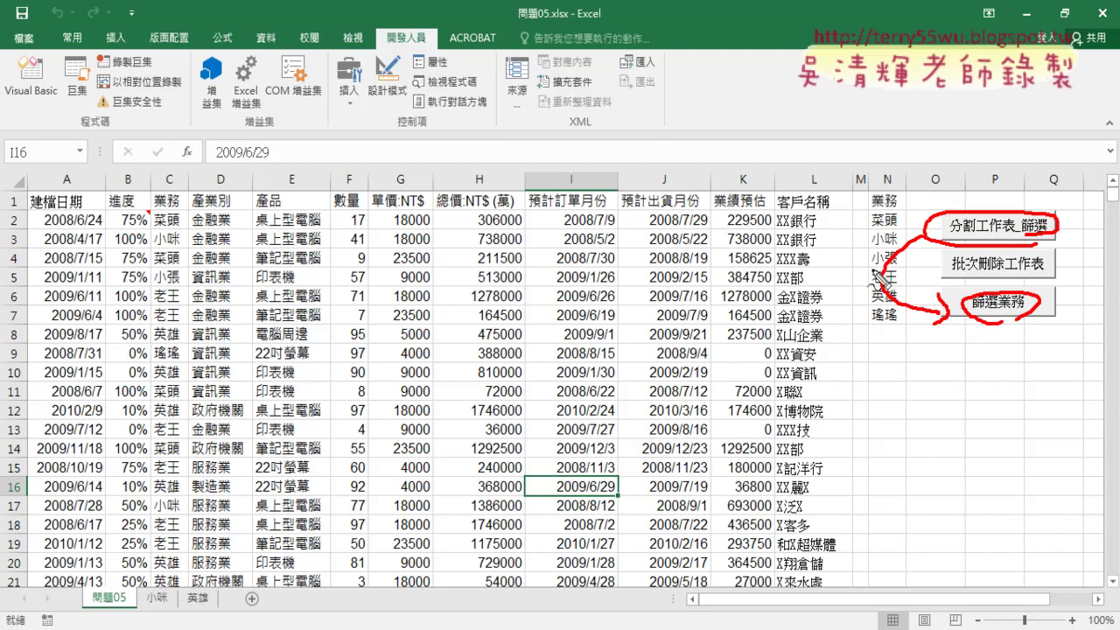
{"action": "left_click_drag", "start_coordinate": [892, 224], "coordinate": [891, 329]}
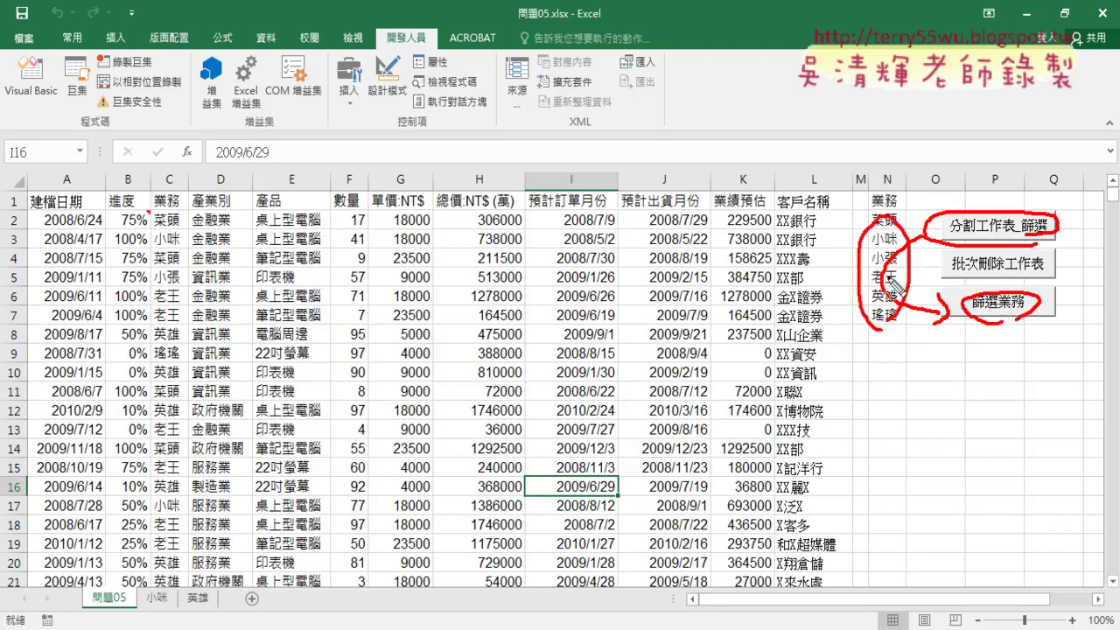
{"action": "key", "text": "Escape"}
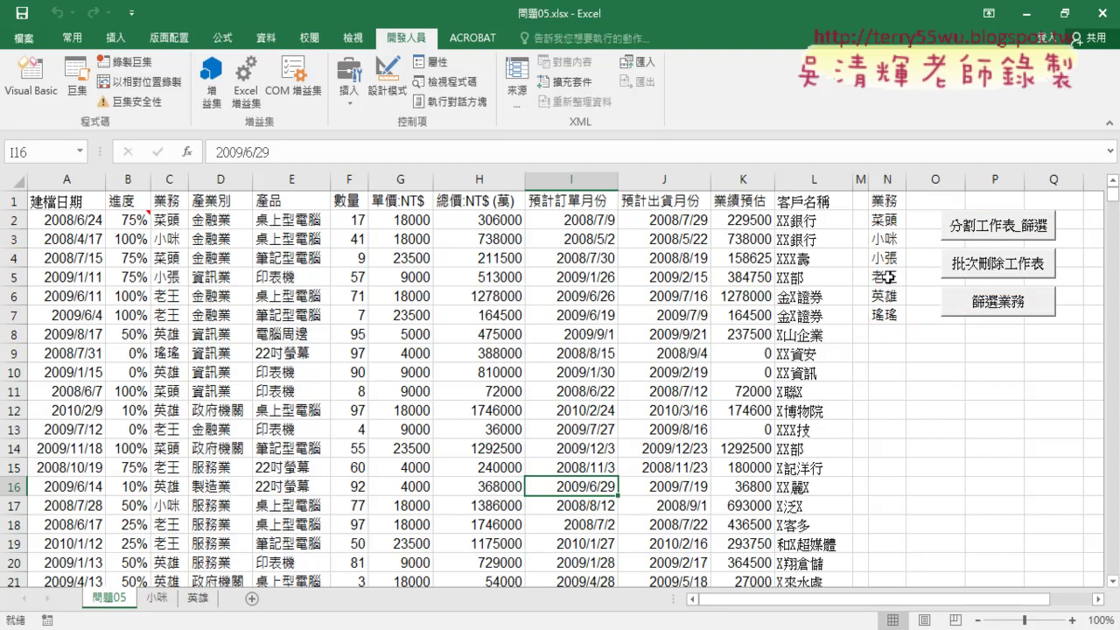
{"action": "left_click", "coordinate": [28, 88]}
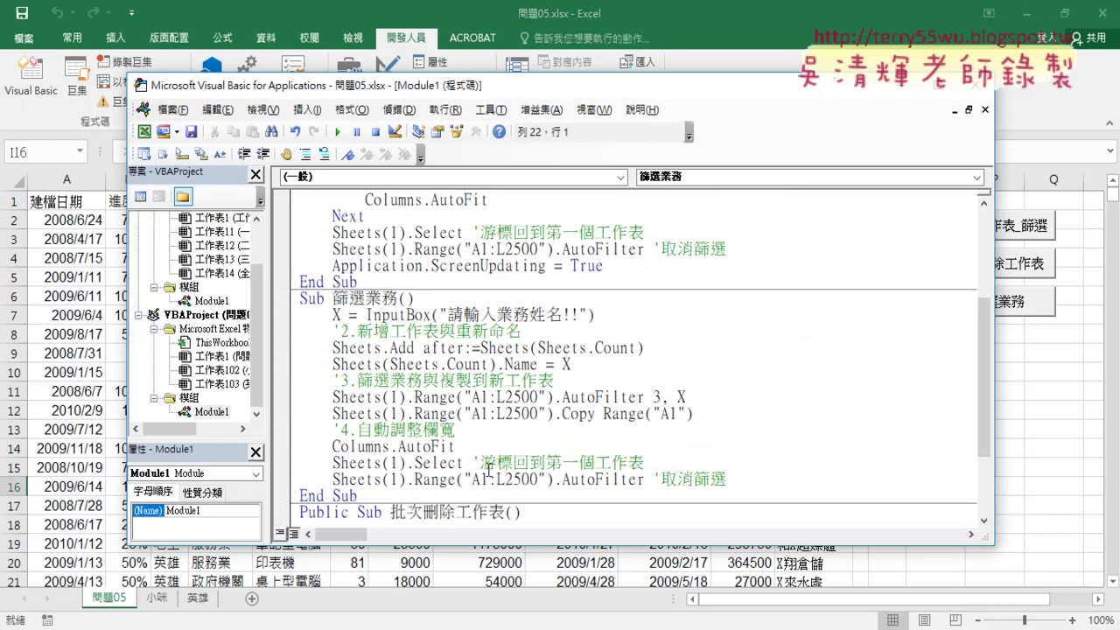
- Delete the 篩選業務 macro's body so only Sub 篩選業務() and End Sub remain
{"action": "left_click_drag", "start_coordinate": [736, 482], "coordinate": [296, 320]}
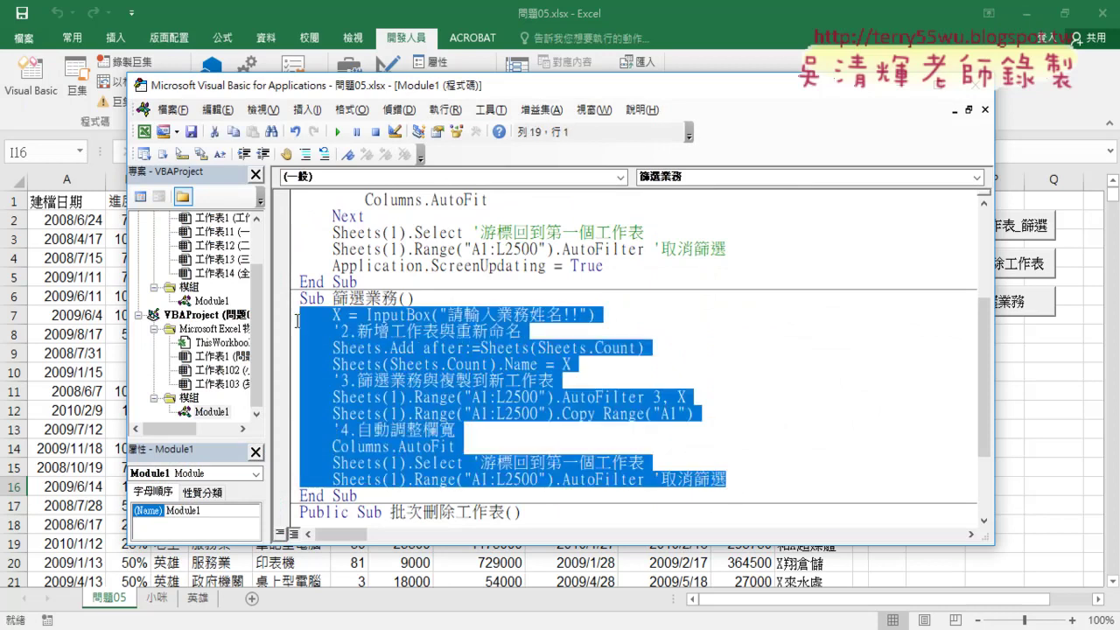
{"action": "mouse_move", "coordinate": [358, 495]}
{"action": "left_mouse_down"}
{"action": "mouse_move", "coordinate": [382, 364]}
{"action": "mouse_move", "coordinate": [435, 317]}
{"action": "left_mouse_up"}
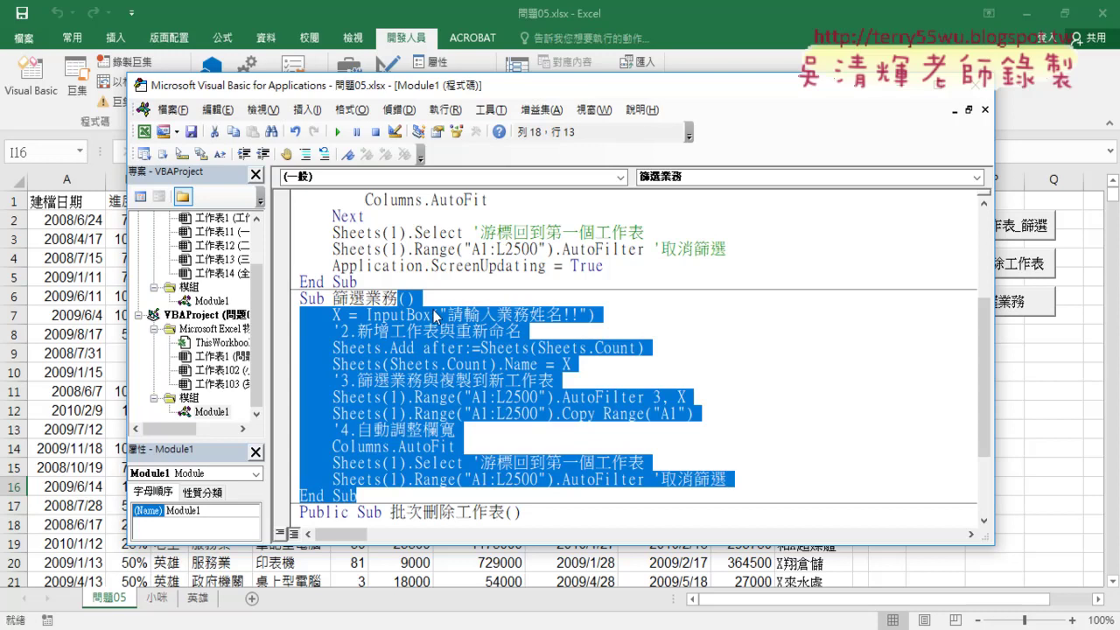
{"action": "key", "text": "Delete"}
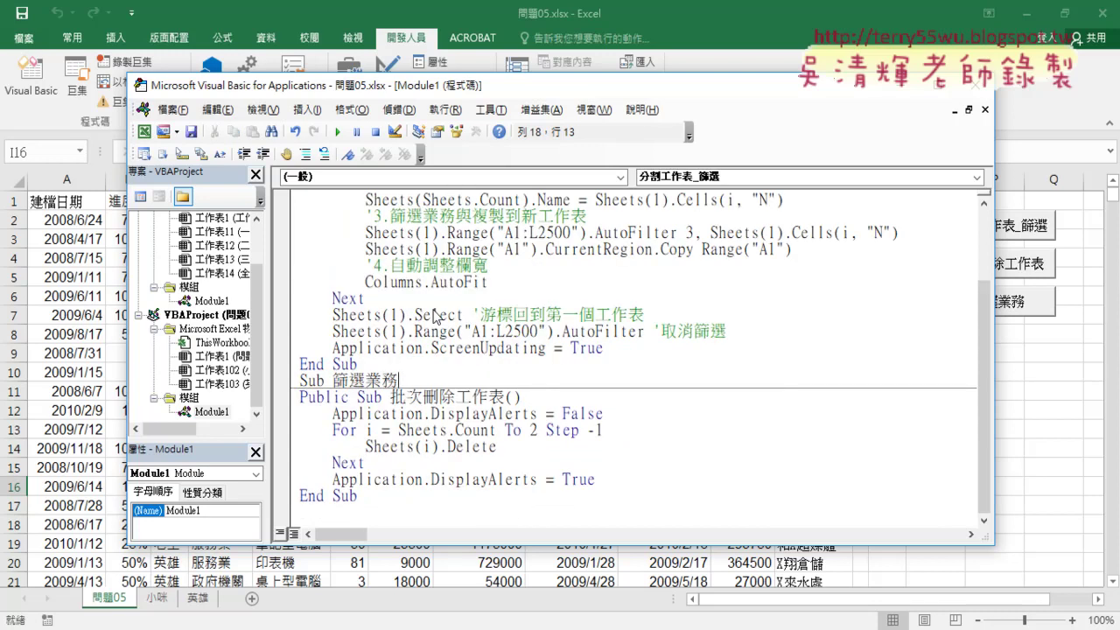
{"action": "key", "text": "Return"}
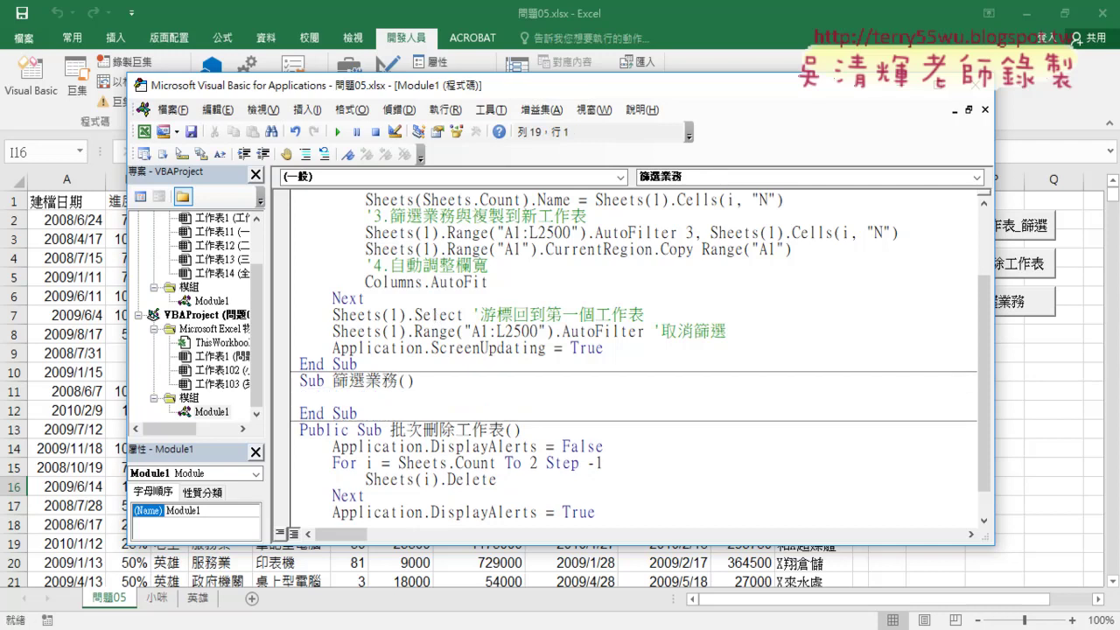
{"action": "double_click", "coordinate": [306, 381]}
{"action": "mouse_move", "coordinate": [398, 381]}
{"action": "left_mouse_down"}
{"action": "mouse_move", "coordinate": [422, 381]}
{"action": "mouse_move", "coordinate": [422, 409]}
{"action": "left_mouse_up"}
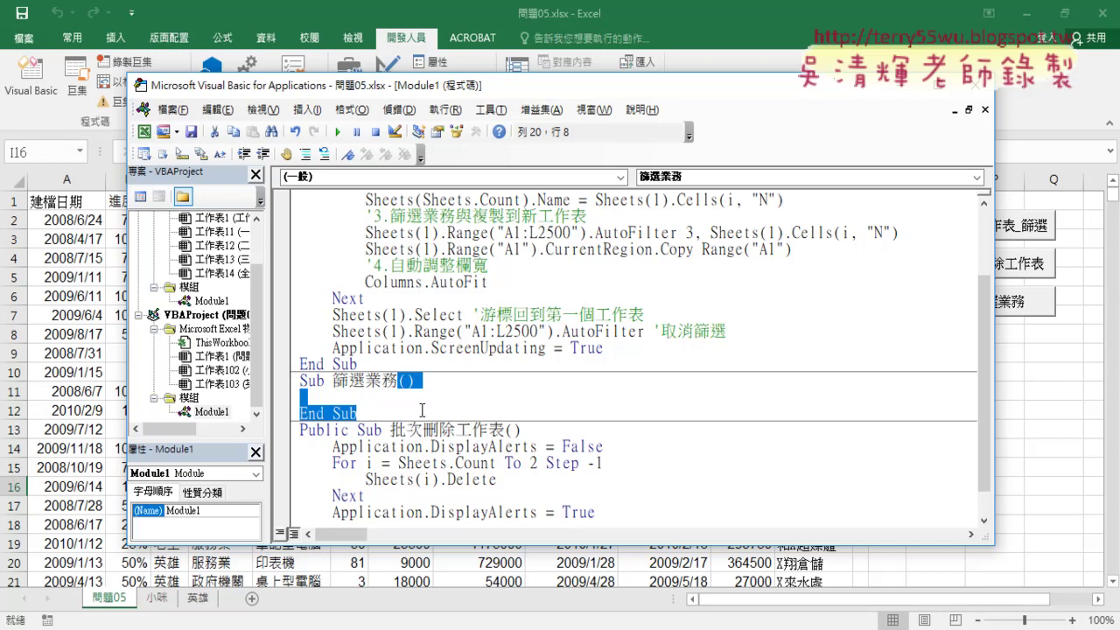
{"action": "left_click", "coordinate": [398, 396]}
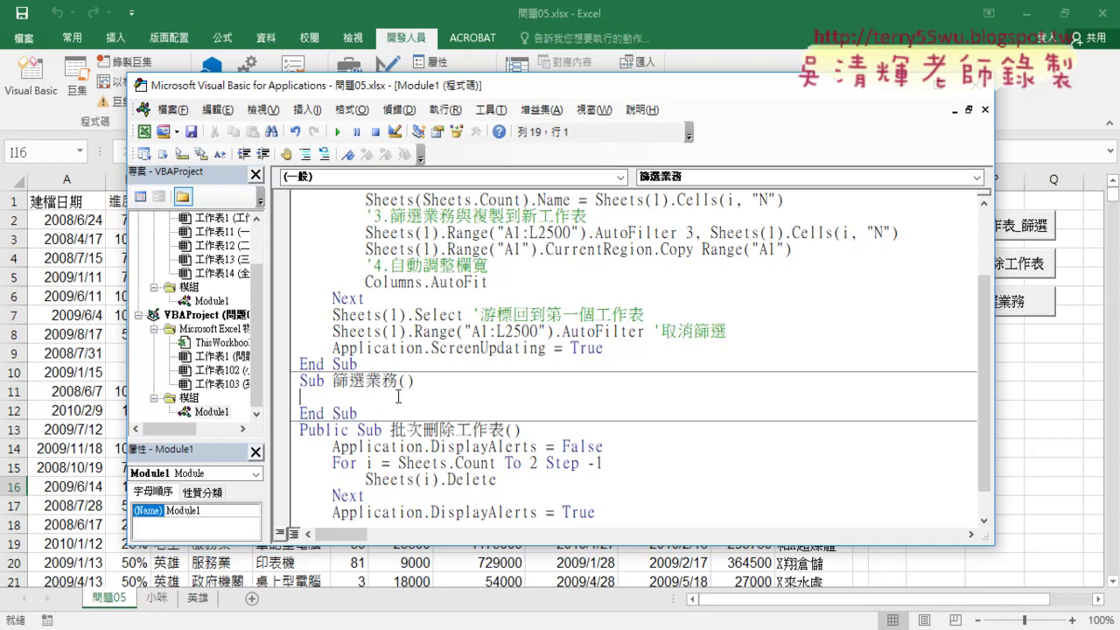
- Write the indented line X=inputbox("請輸入業務名稱!!") inside Sub 篩選業務
{"action": "key", "text": "Tab"}
{"action": "type", "text": "X"}
{"action": "type", "text": "="}
{"action": "type", "text": "i"}
{"action": "type", "text": "npu"}
{"action": "type", "text": "tbox"}
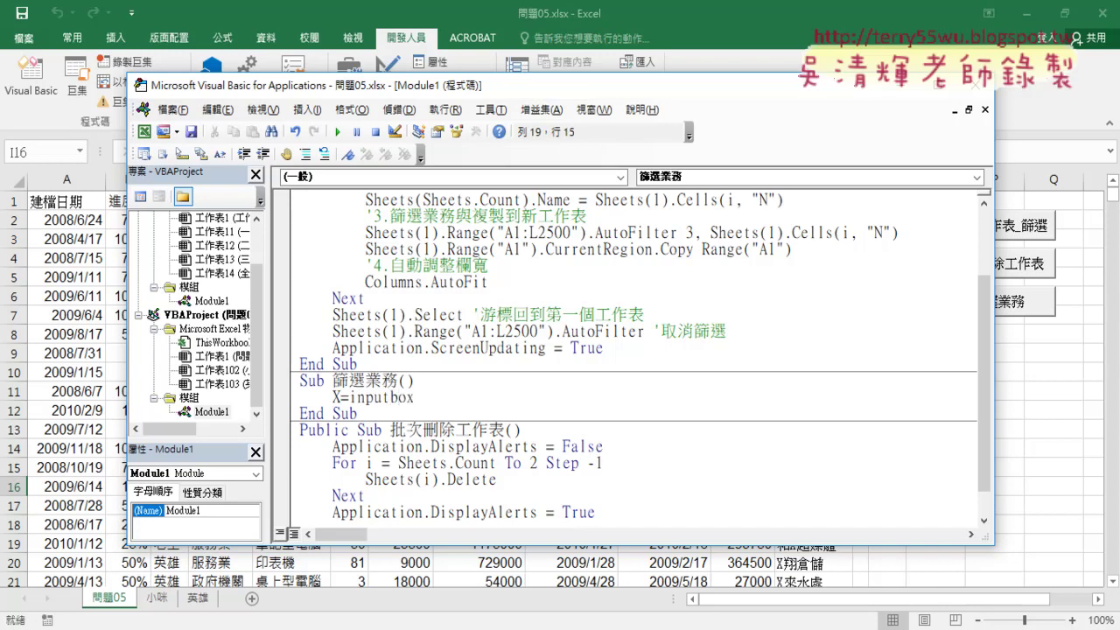
{"action": "type", "text": "(\"ㄑㄧ"}
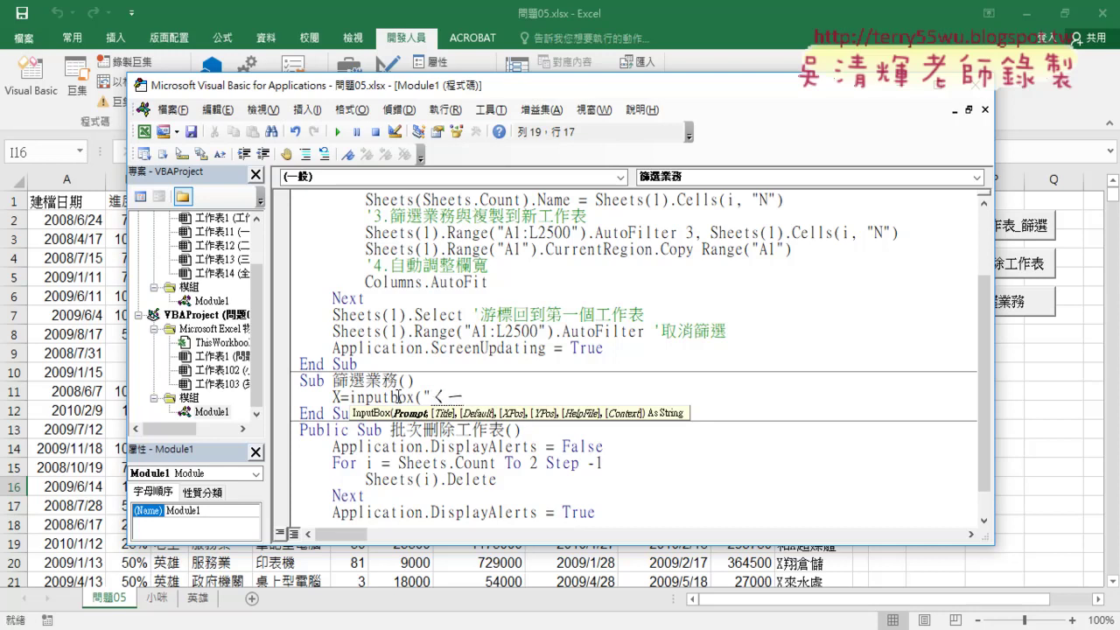
{"action": "key", "text": "BackSpace"}
{"action": "key", "text": "BackSpace"}
{"action": "type", "text": "請書ㄖㄨ"}
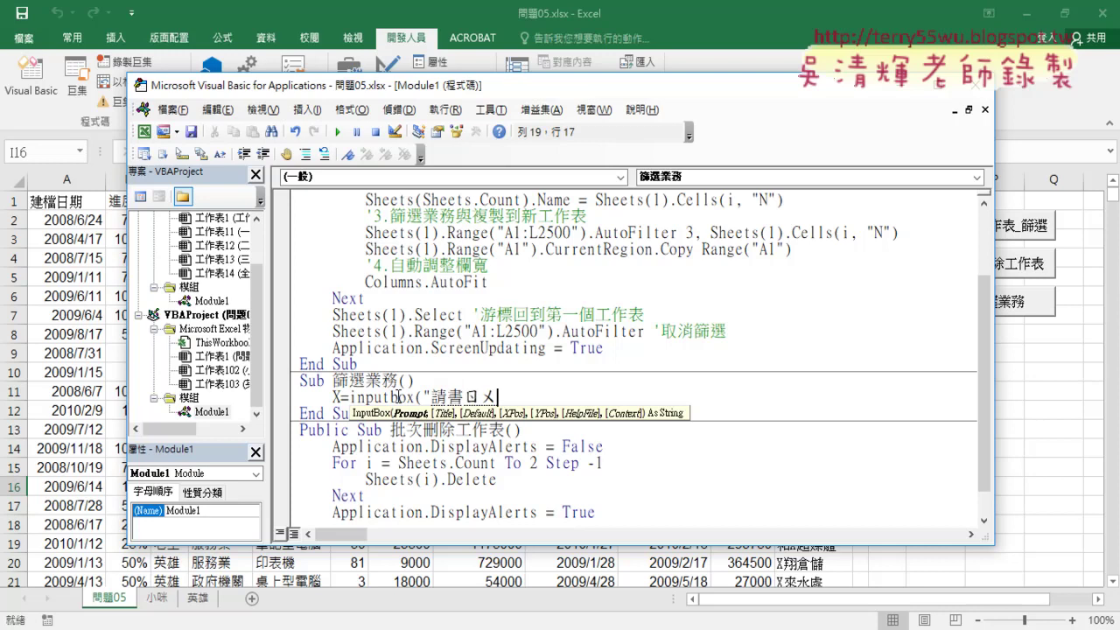
{"action": "type", "text": "輸入"}
{"action": "type", "text": "業務名"}
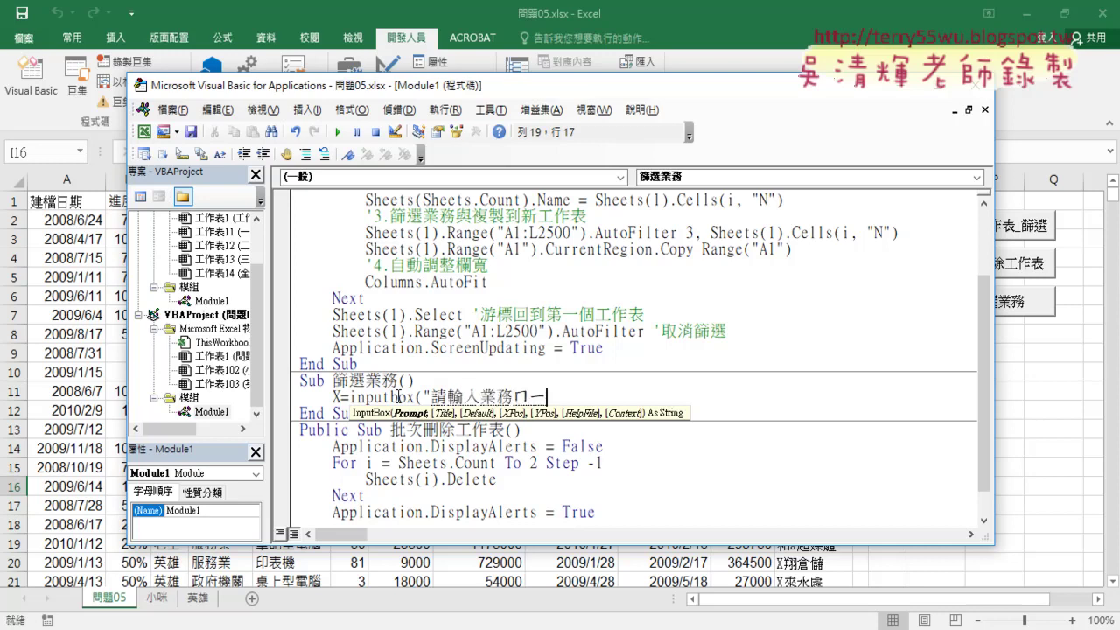
{"action": "type", "text": "稱!!"}
{"action": "key", "text": "Return"}
{"action": "type", "text": "\""}
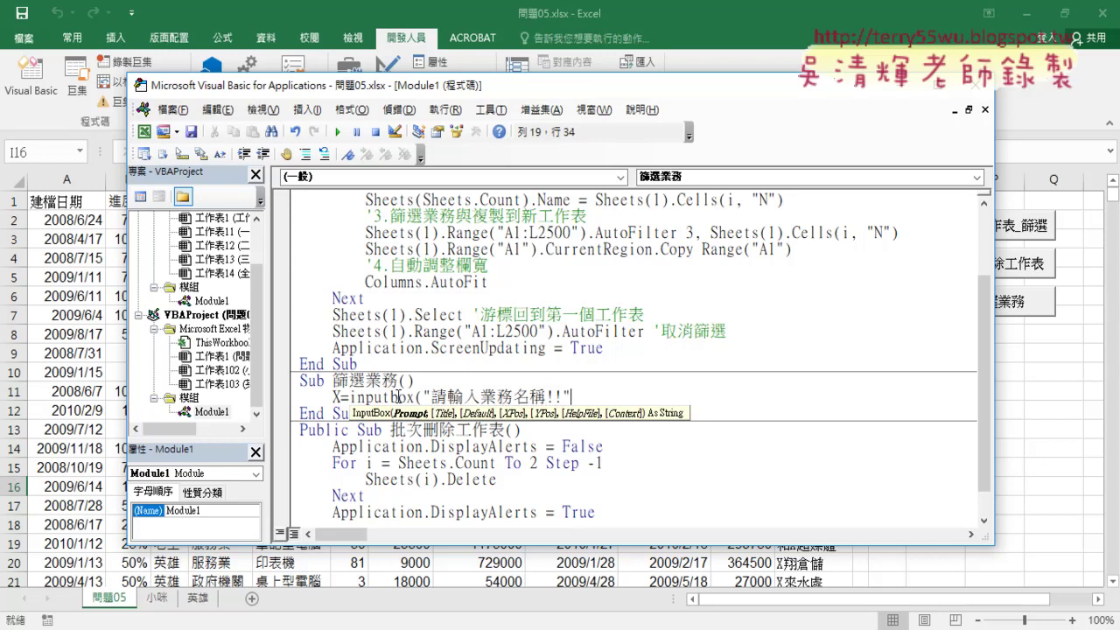
{"action": "type", "text": ")"}
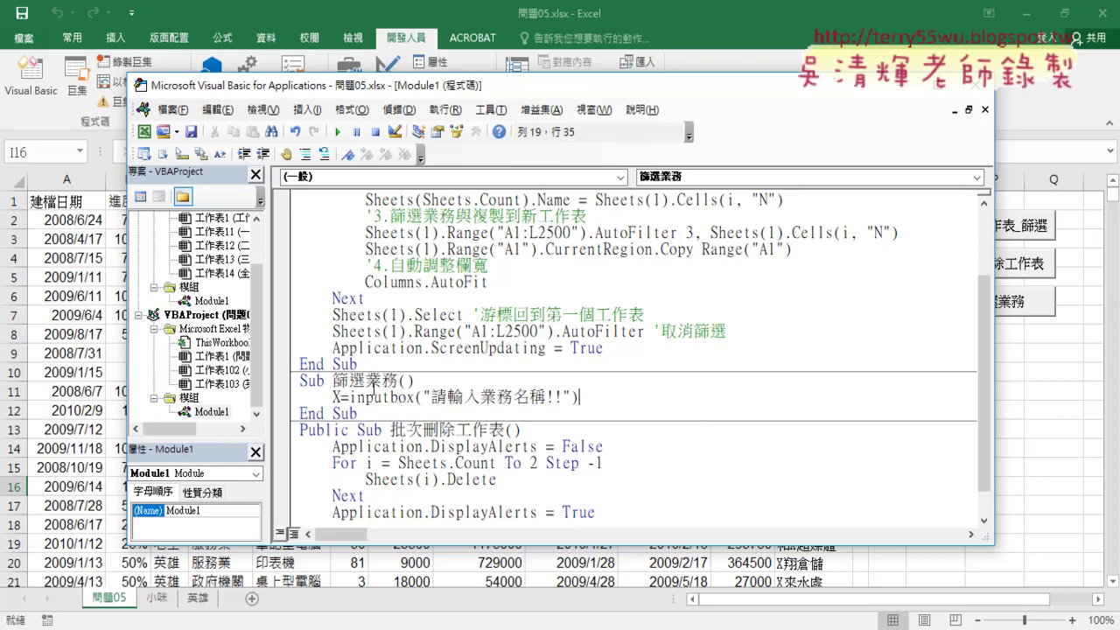
{"action": "left_click", "coordinate": [570, 396]}
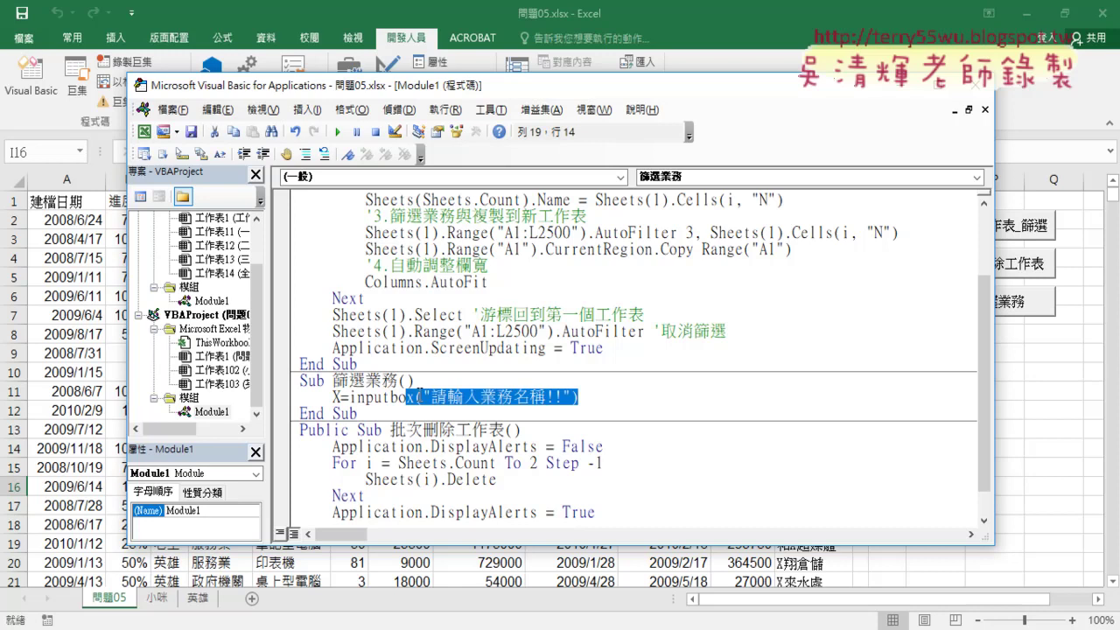
{"action": "left_click_drag", "start_coordinate": [578, 396], "coordinate": [348, 396]}
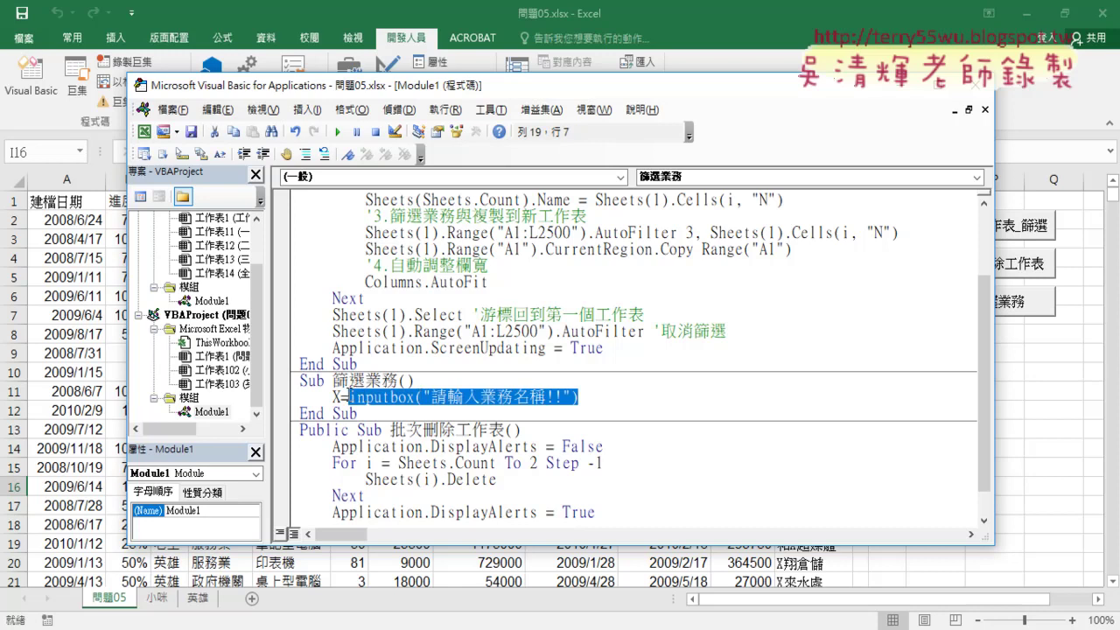
{"action": "left_click", "coordinate": [507, 396]}
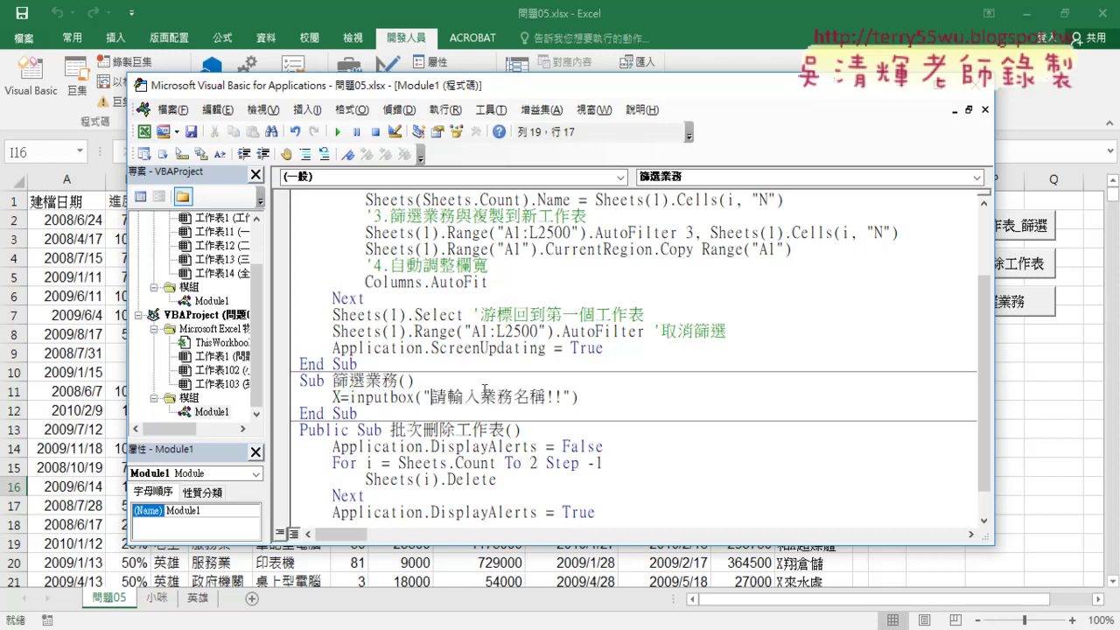
- Test-run the macro's 請輸入業務名稱!! prompt, then add a blank line after the InputBox call
{"action": "left_click", "coordinate": [337, 131]}
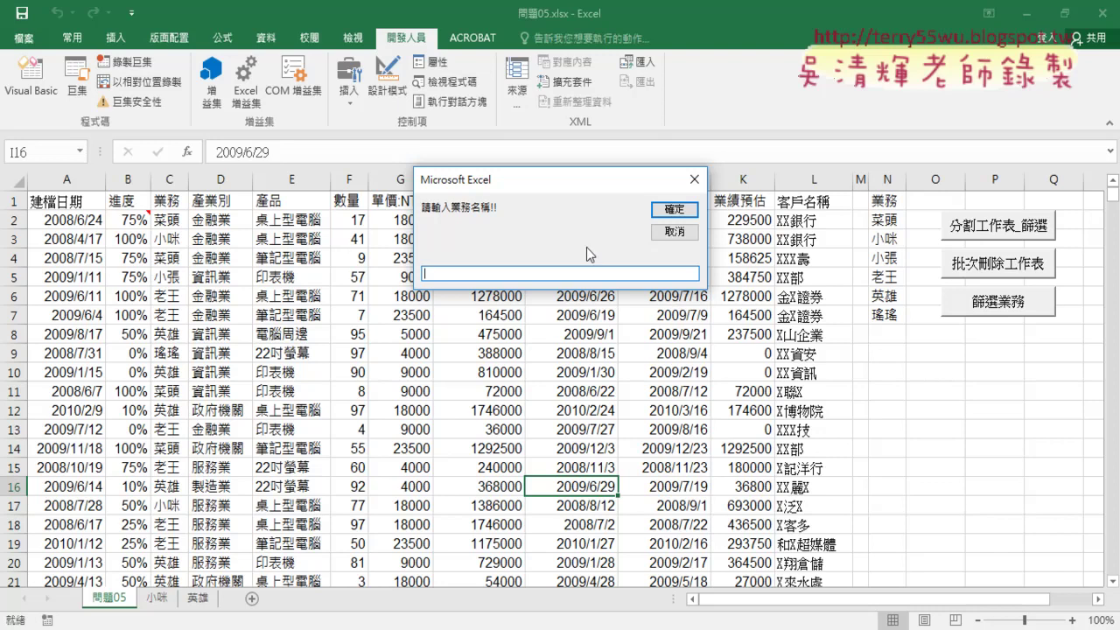
{"action": "left_click", "coordinate": [670, 210]}
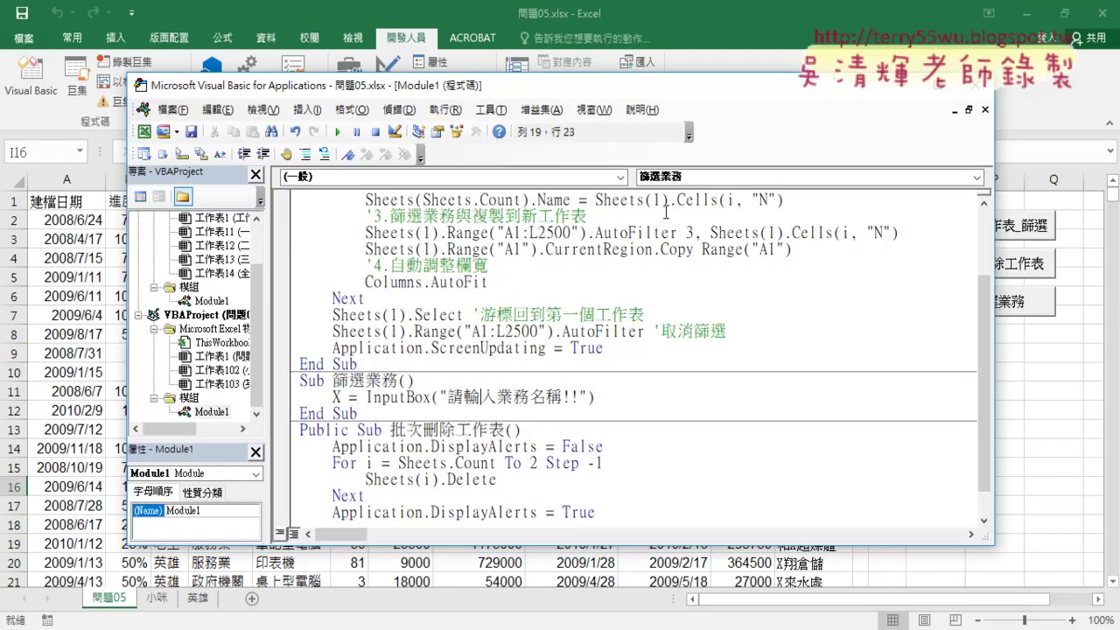
{"action": "left_click", "coordinate": [619, 396]}
{"action": "key", "text": "Return"}
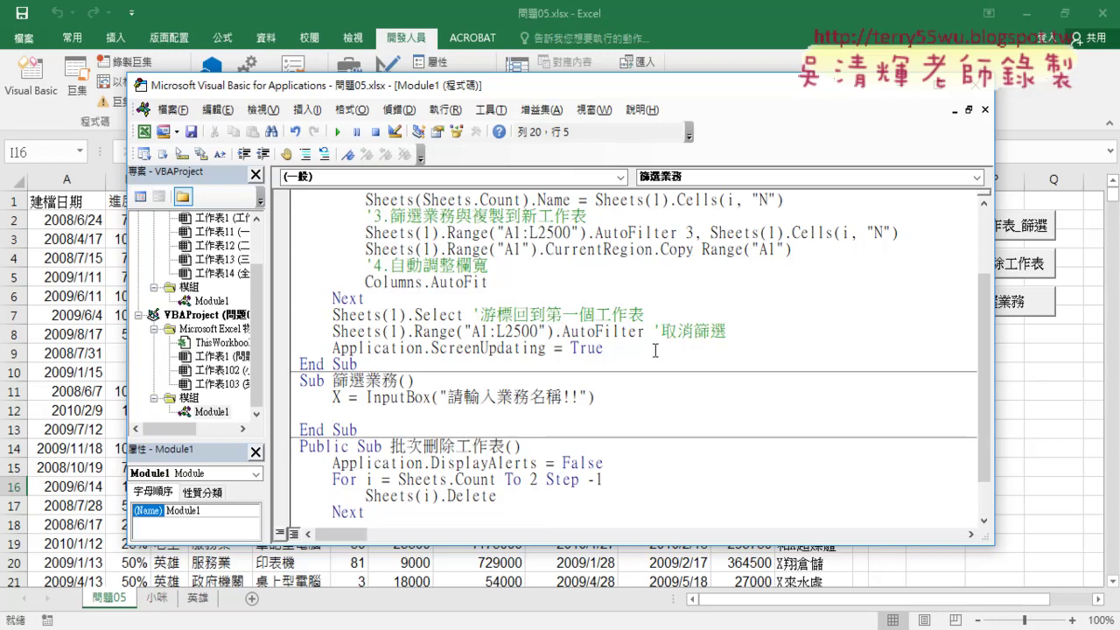
- Copy the lines from '2 through Columns.AutoFit out of the 分割工作表_篩選 macro
{"action": "scroll", "coordinate": [655, 358], "scroll_direction": "up", "scroll_amount": 2}
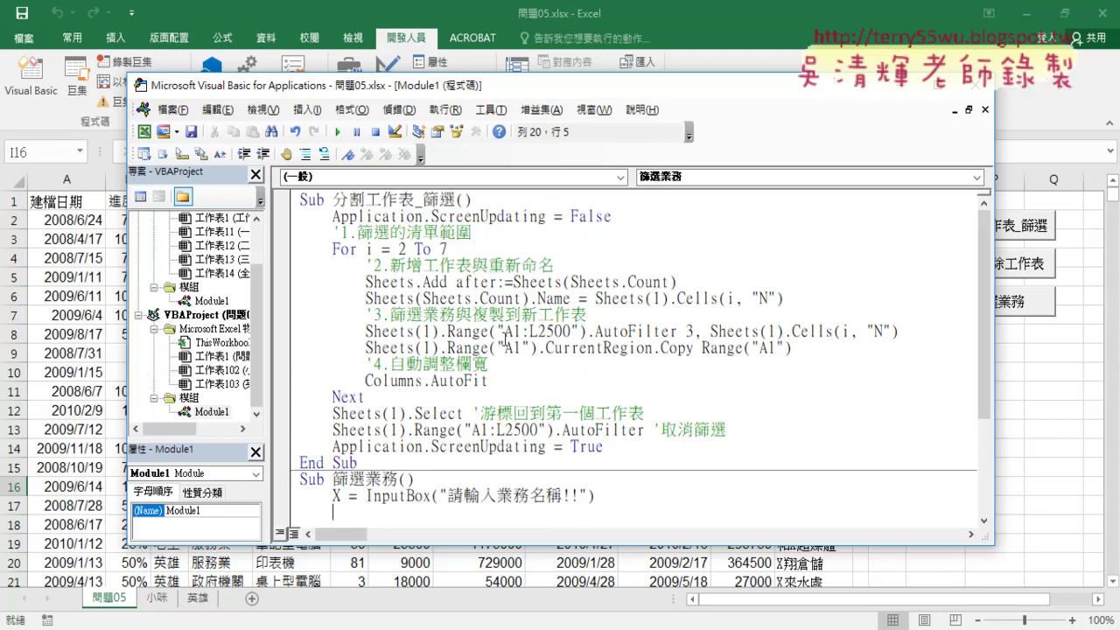
{"action": "left_click", "coordinate": [335, 249]}
{"action": "left_click_drag", "start_coordinate": [335, 250], "coordinate": [478, 249]}
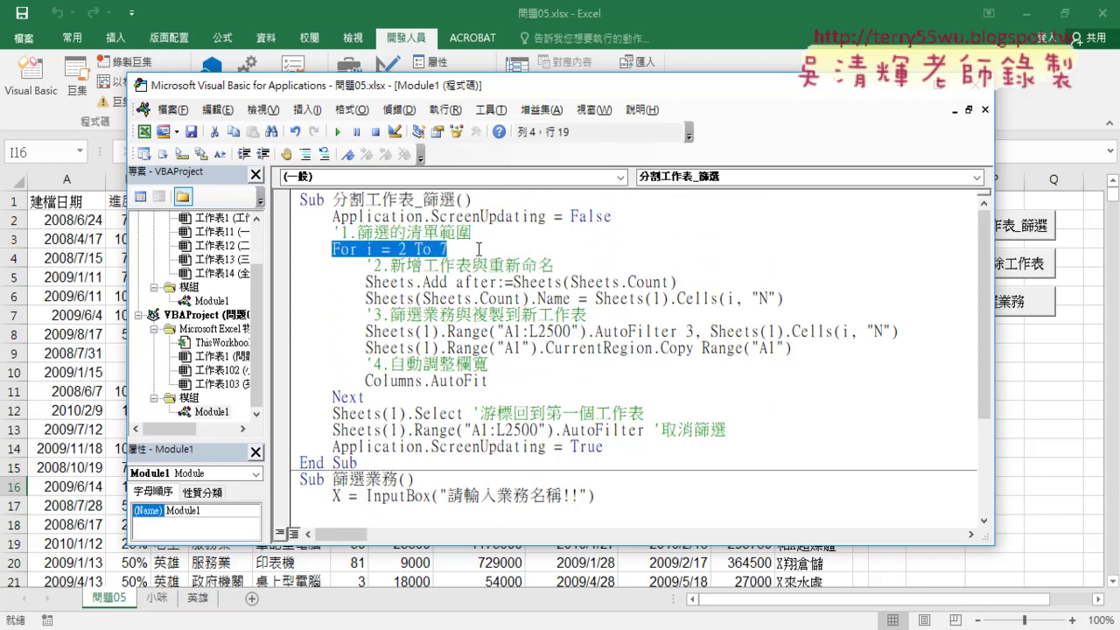
{"action": "left_click_drag", "start_coordinate": [488, 381], "coordinate": [277, 268]}
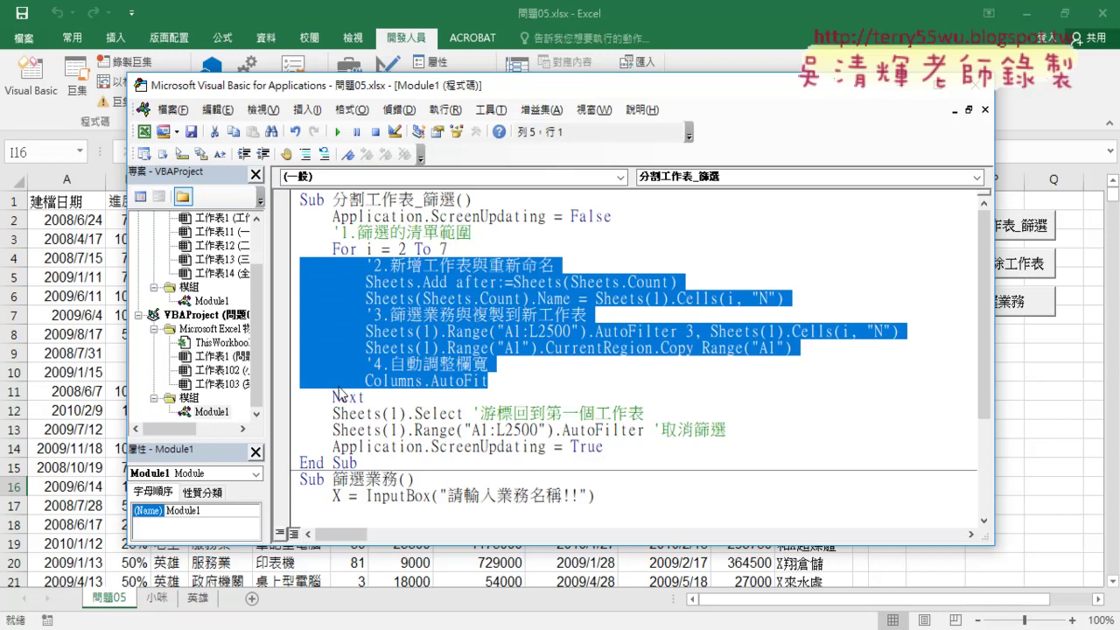
{"action": "right_click", "coordinate": [390, 302]}
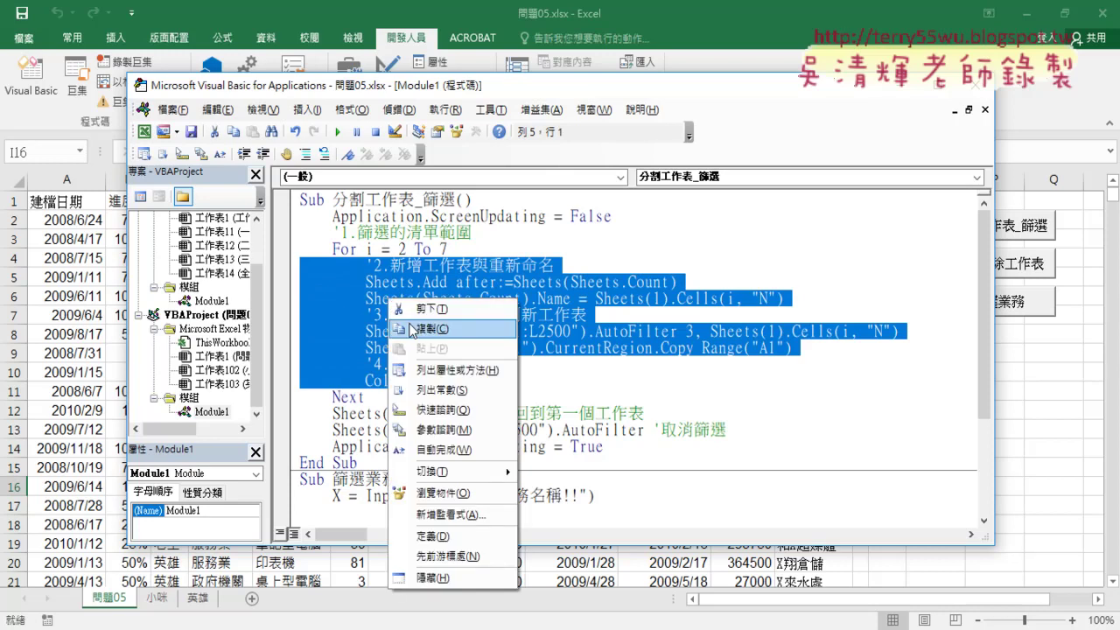
{"action": "left_click", "coordinate": [411, 330]}
- Paste the copied lines below the InputBox line in 篩選業務 and test their indentation
{"action": "scroll", "coordinate": [413, 331], "scroll_direction": "down", "scroll_amount": 2}
{"action": "scroll", "coordinate": [413, 330], "scroll_direction": "down", "scroll_amount": 1}
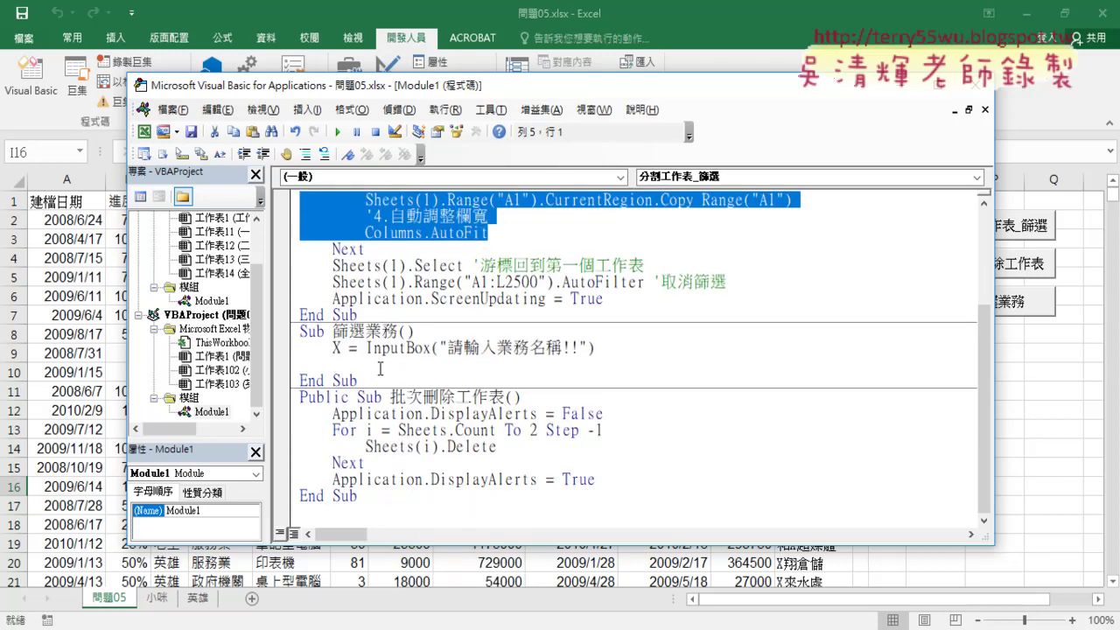
{"action": "left_click_drag", "start_coordinate": [355, 364], "coordinate": [298, 364]}
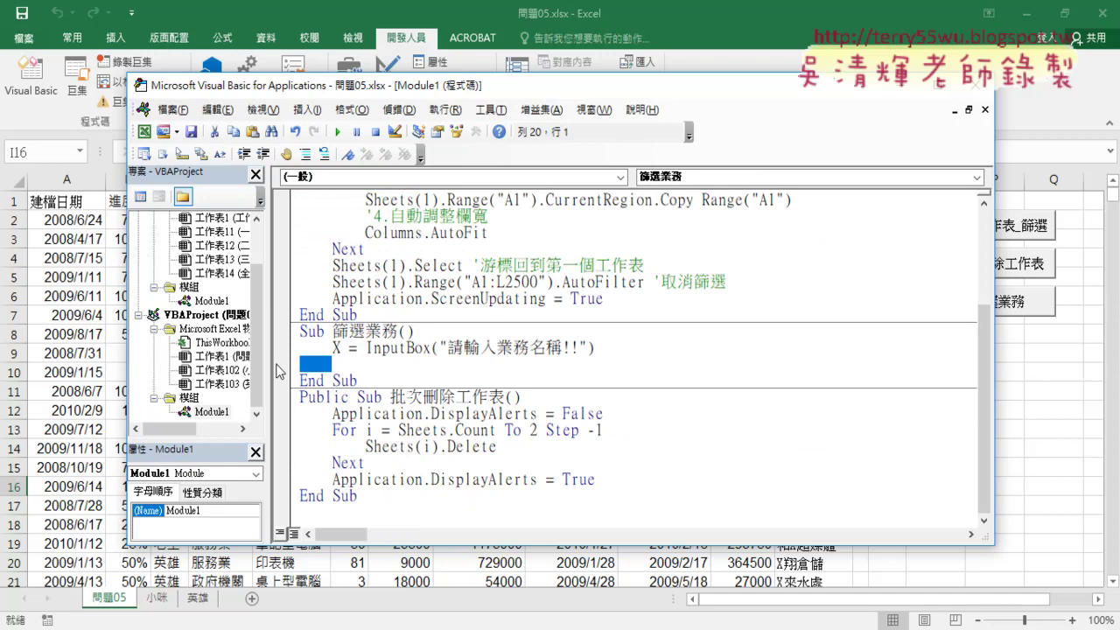
{"action": "key", "text": "ctrl+v"}
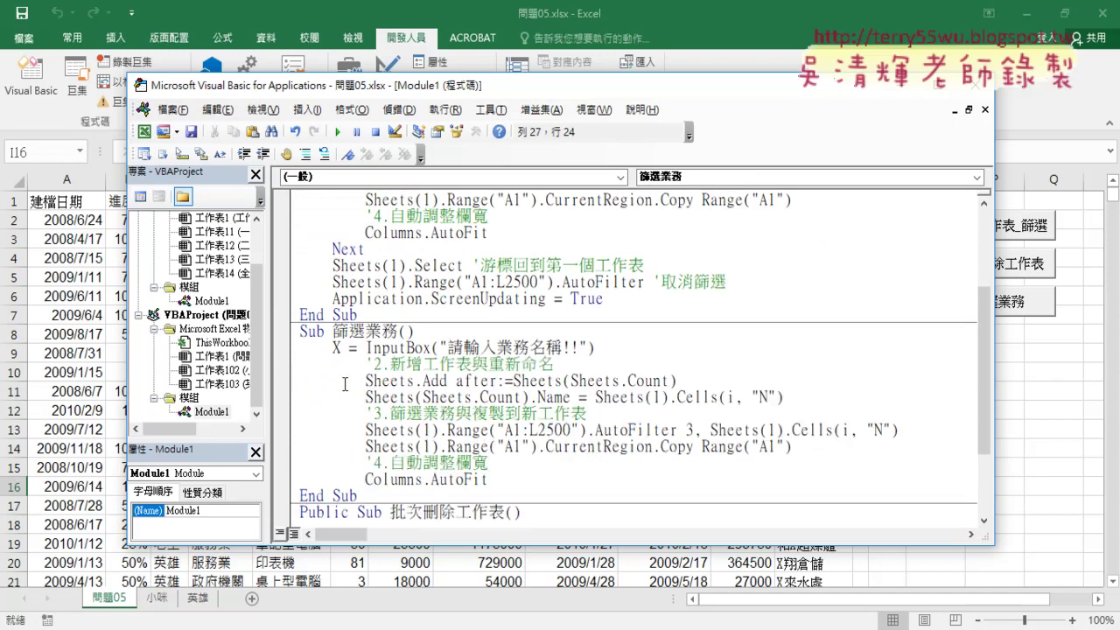
{"action": "mouse_move", "coordinate": [490, 480]}
{"action": "left_mouse_down"}
{"action": "mouse_move", "coordinate": [333, 445]}
{"action": "mouse_move", "coordinate": [275, 364]}
{"action": "left_mouse_up"}
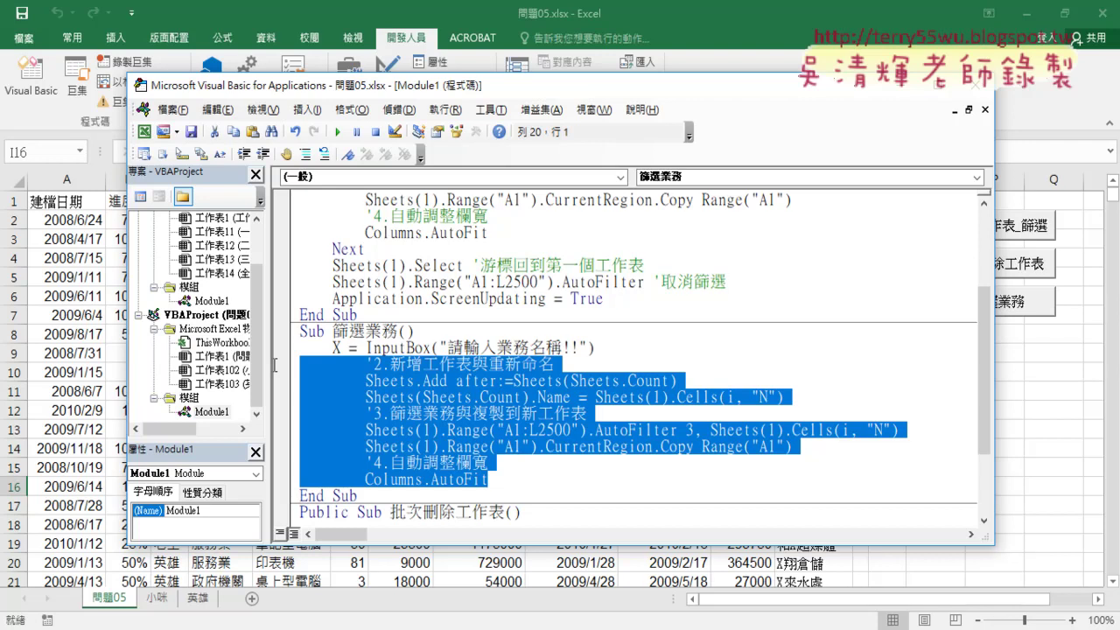
{"action": "key", "text": "shift+Tab"}
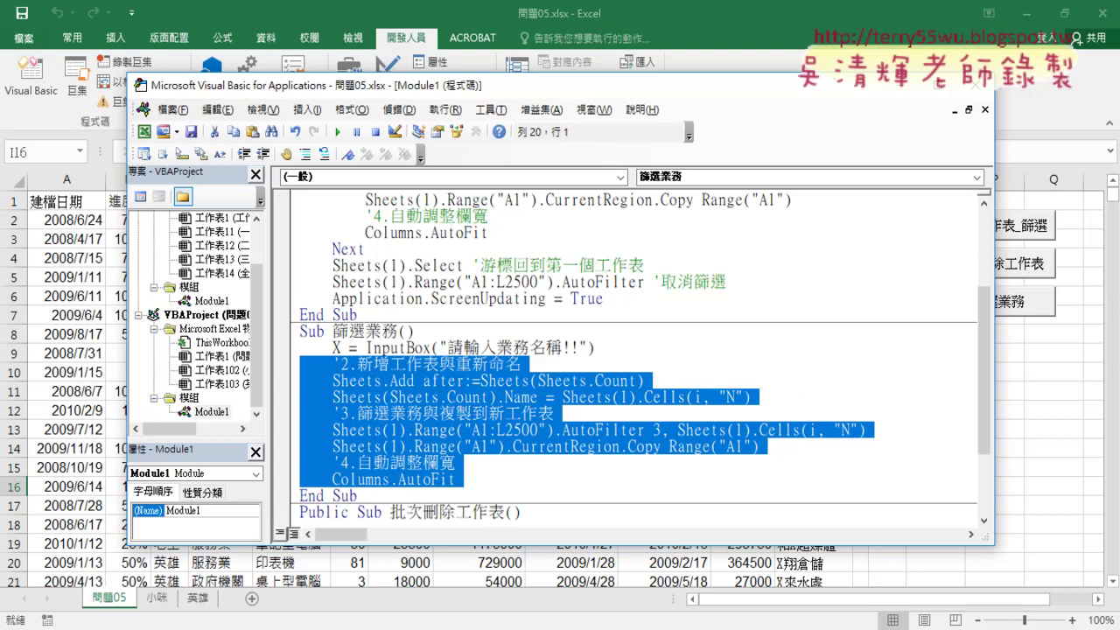
{"action": "key", "text": "Tab"}
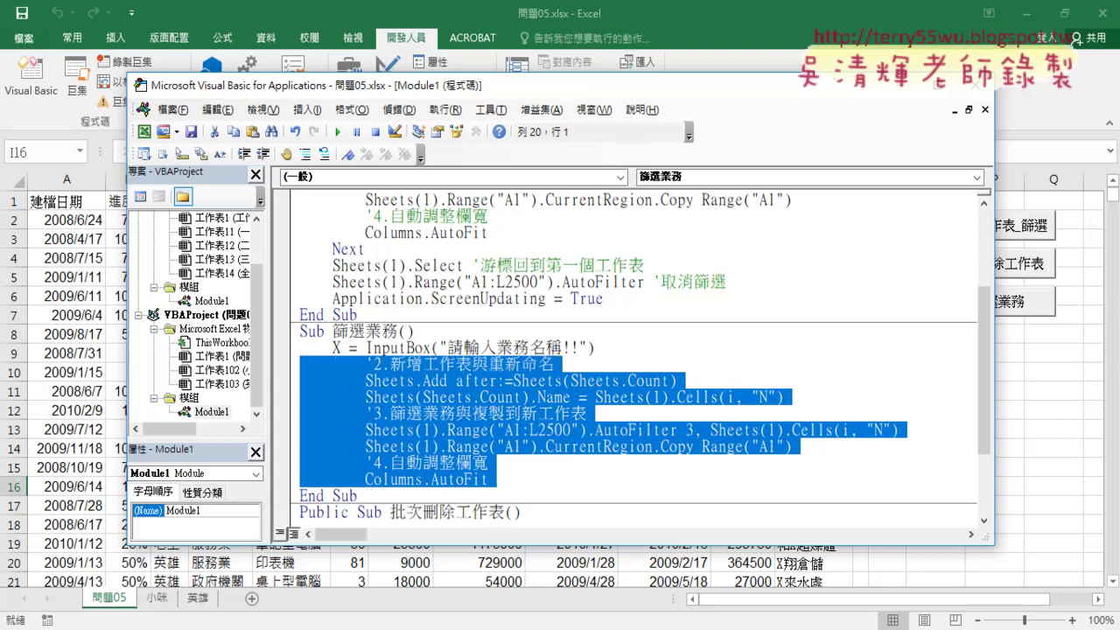
- Turn the VBA editor's Edit toolbar off and back on
{"action": "right_click", "coordinate": [354, 142]}
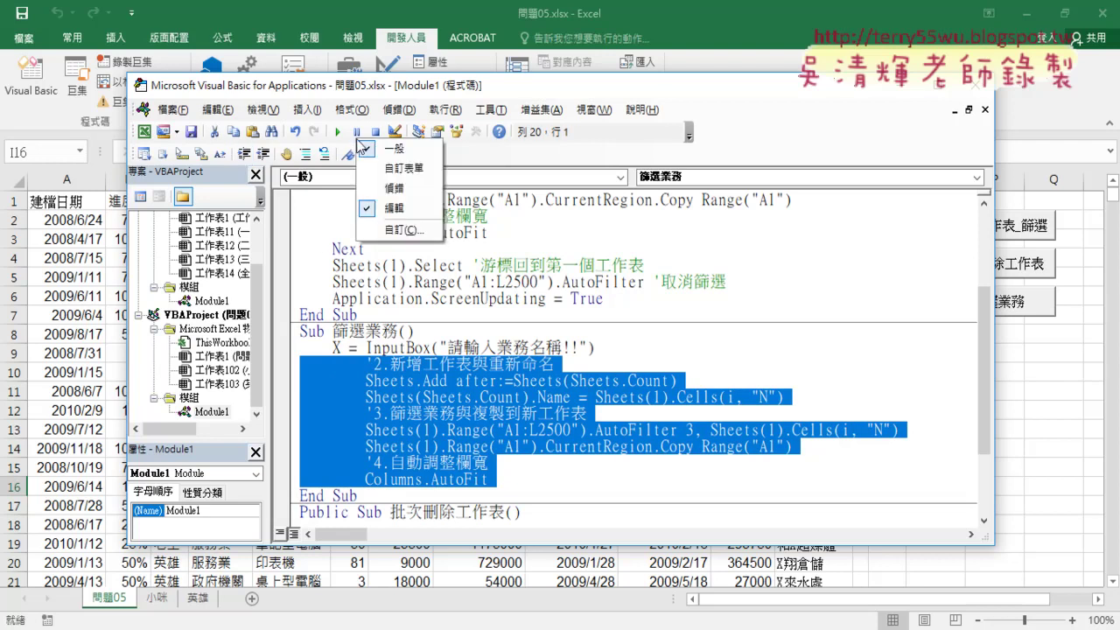
{"action": "left_click", "coordinate": [394, 209]}
{"action": "right_click", "coordinate": [376, 133]}
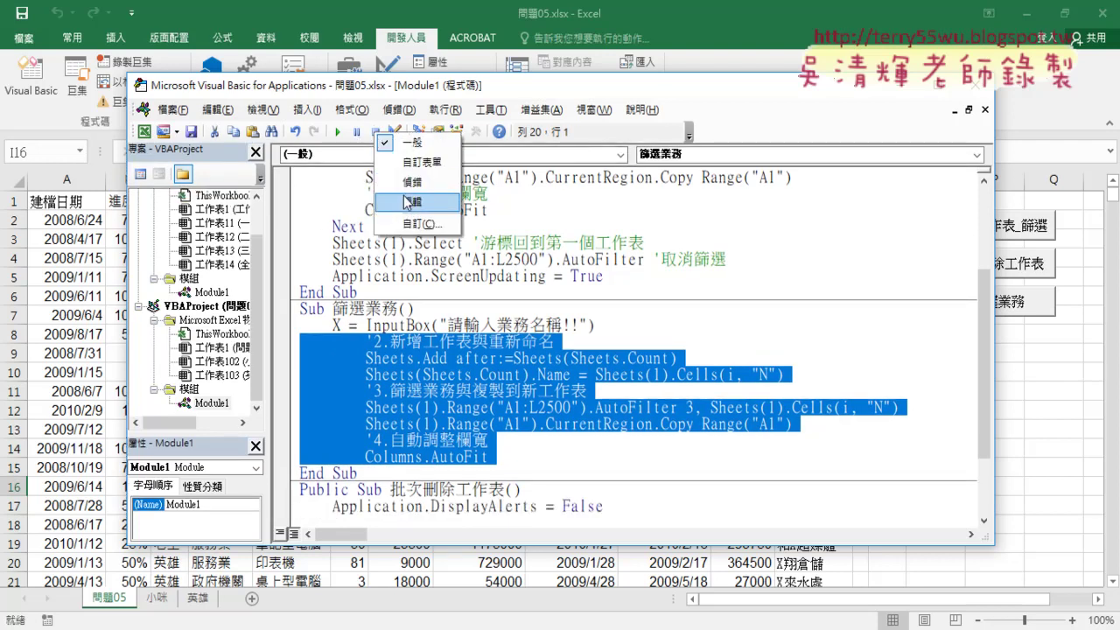
{"action": "right_click", "coordinate": [480, 133]}
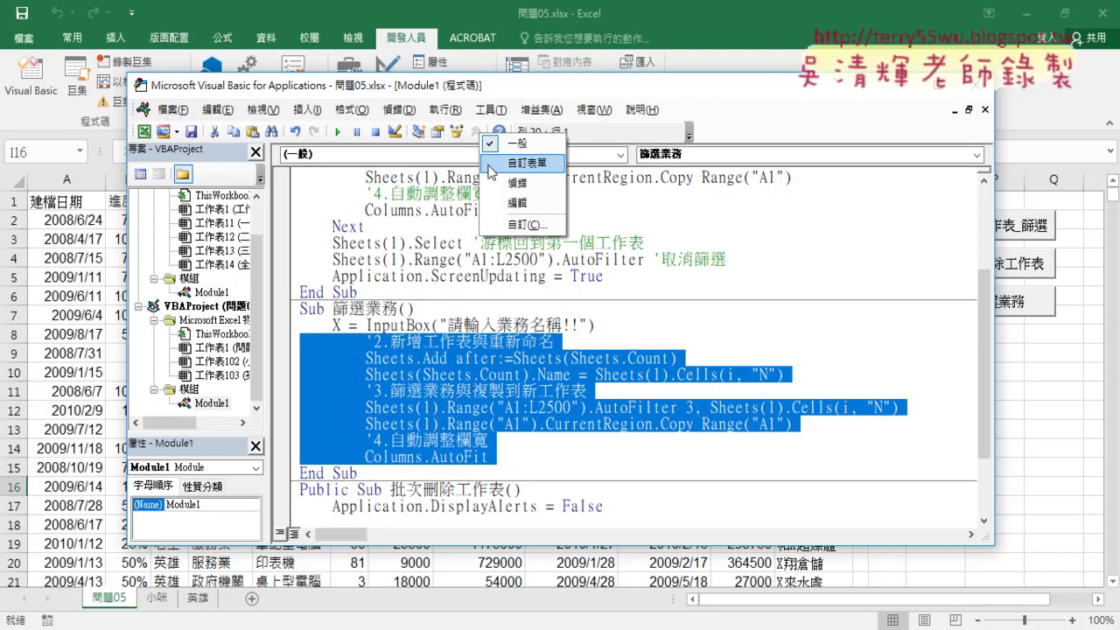
{"action": "left_click", "coordinate": [517, 202]}
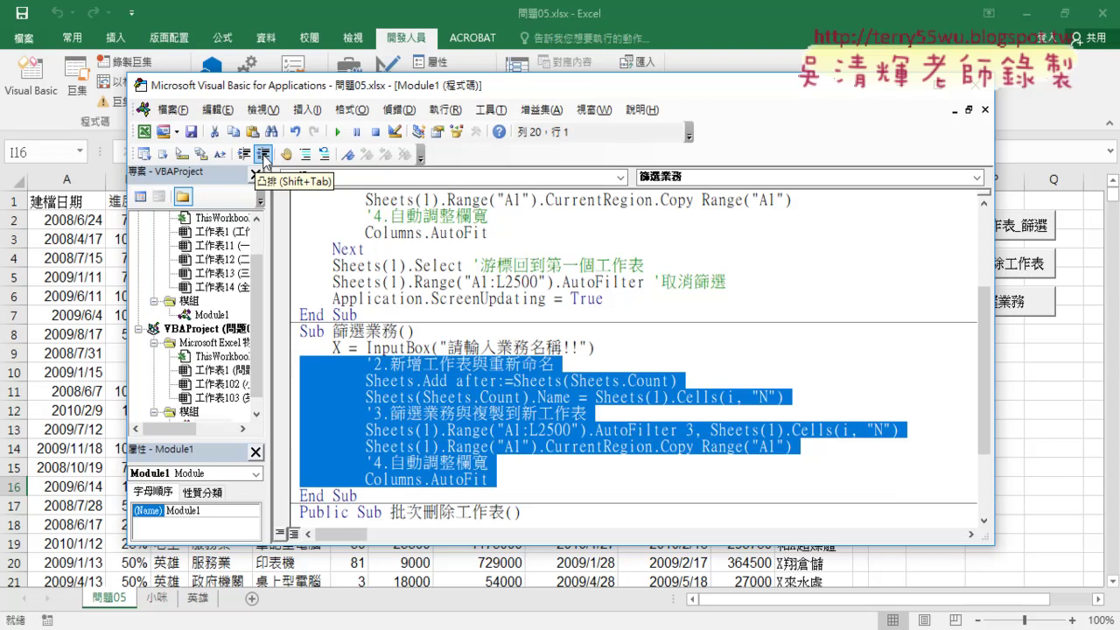
- Outdent the pasted block one level to align with the X = InputBox line
{"action": "left_click", "coordinate": [264, 156]}
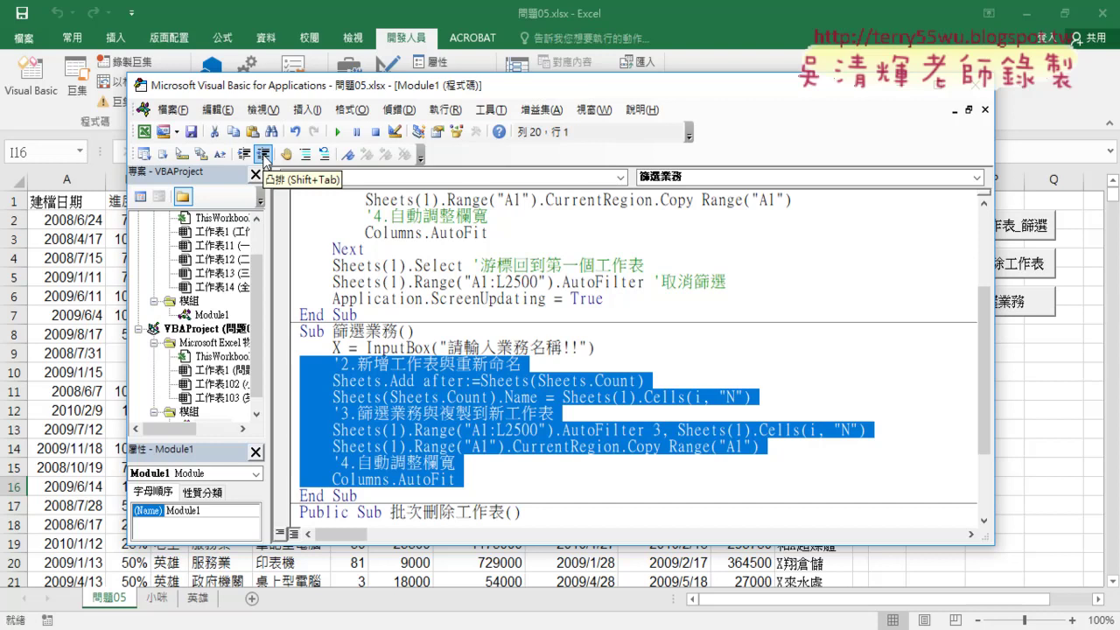
{"action": "key", "text": "Tab"}
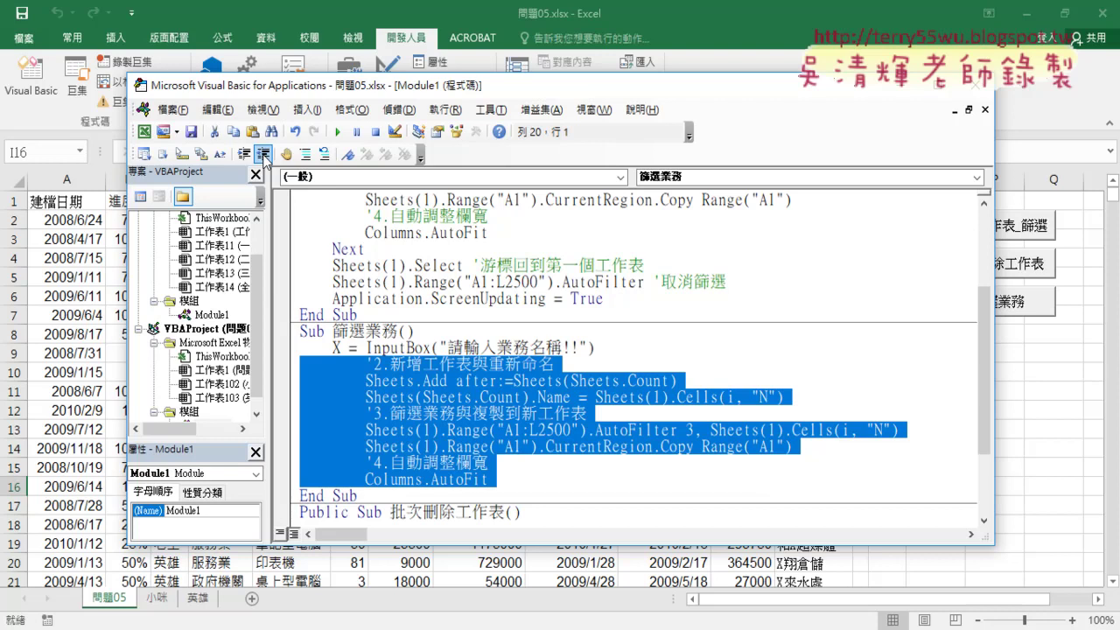
{"action": "left_click", "coordinate": [264, 155]}
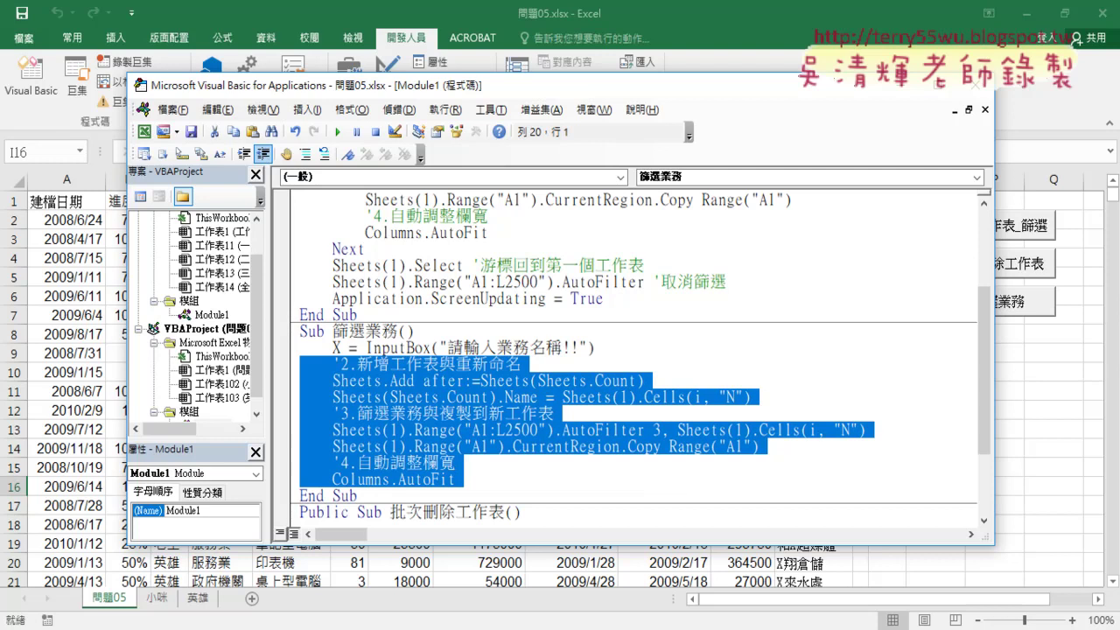
{"action": "left_click", "coordinate": [530, 347]}
{"action": "left_click_drag", "start_coordinate": [595, 348], "coordinate": [359, 348]}
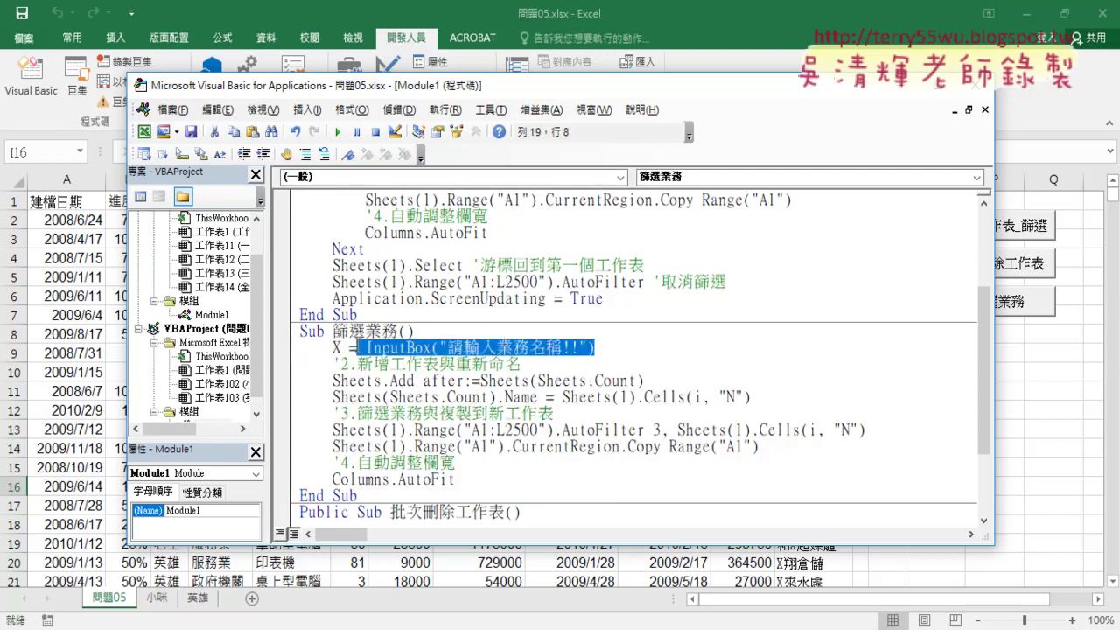
{"action": "left_click", "coordinate": [387, 380]}
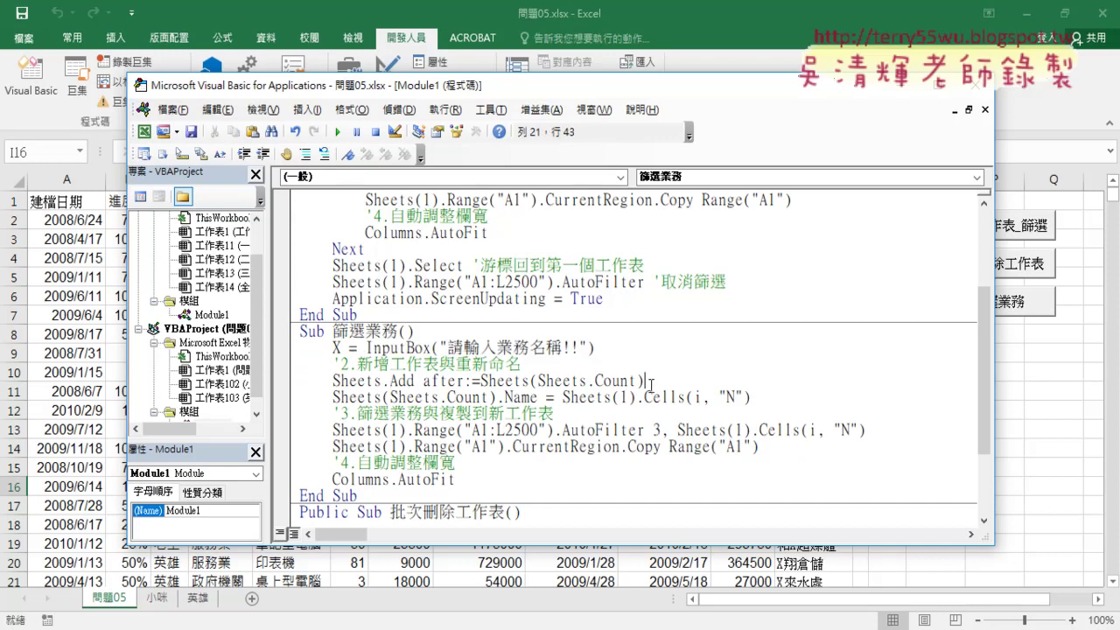
- Replace Sheets(1).Cells(i, "N") in the sheet-rename line with the InputBox variable X
{"action": "left_click_drag", "start_coordinate": [645, 380], "coordinate": [404, 381]}
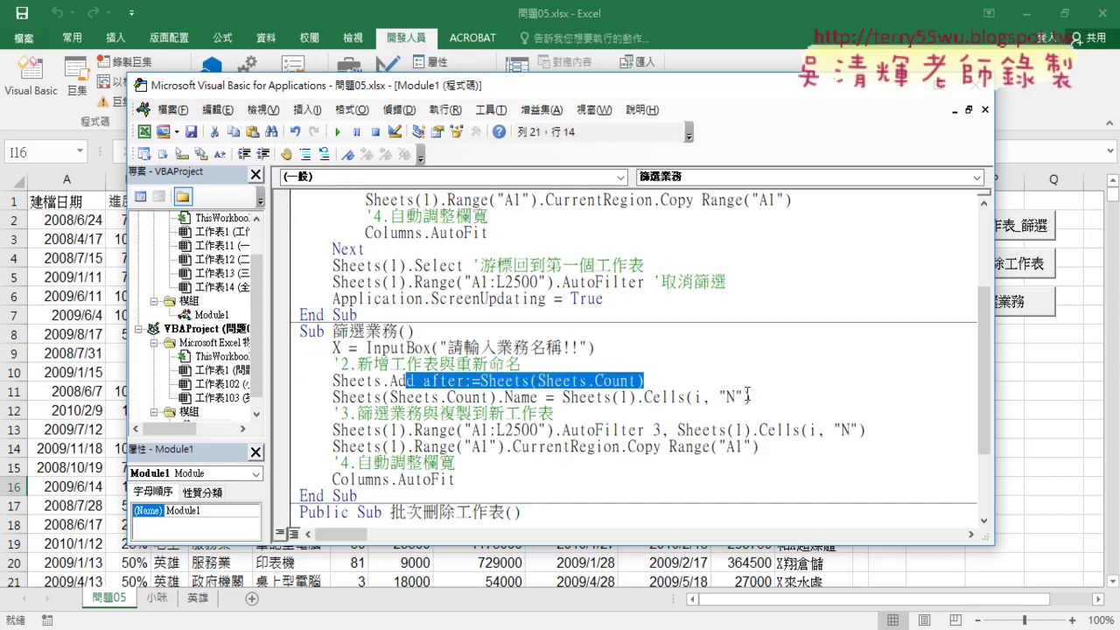
{"action": "left_click_drag", "start_coordinate": [751, 396], "coordinate": [724, 397]}
{"action": "left_click_drag", "start_coordinate": [989, 398], "coordinate": [846, 398]}
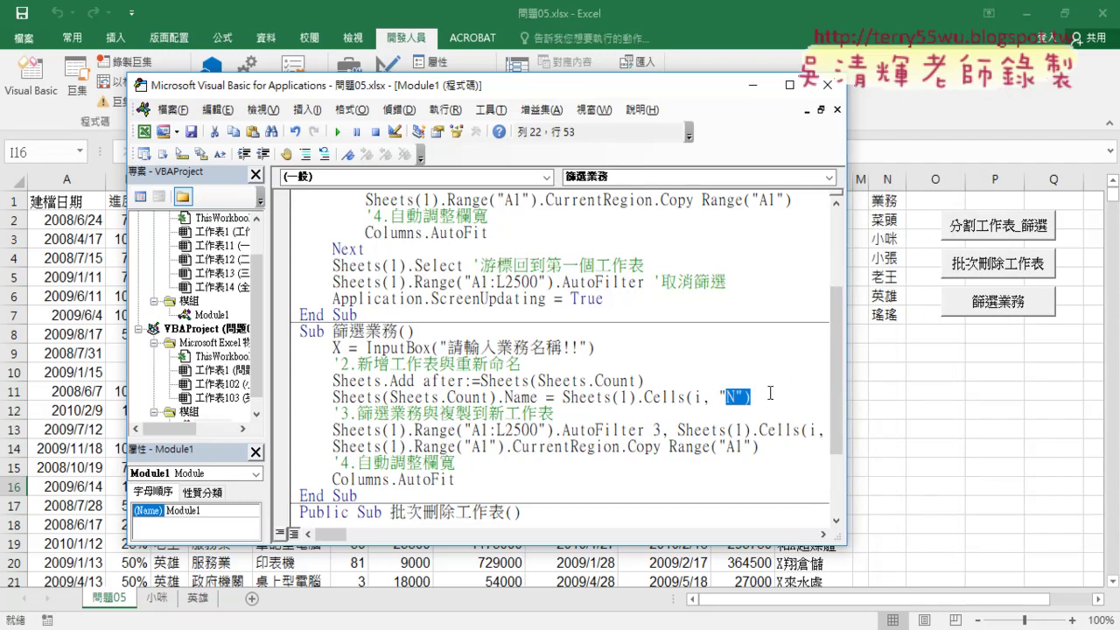
{"action": "left_click", "coordinate": [769, 394]}
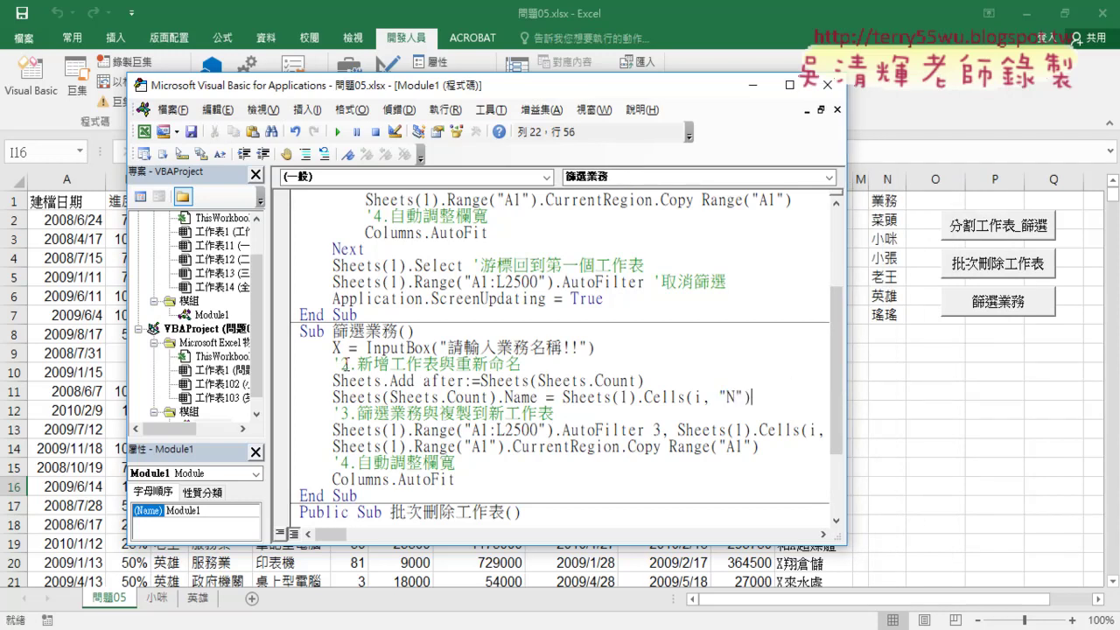
{"action": "double_click", "coordinate": [333, 348]}
{"action": "left_click_drag", "start_coordinate": [755, 397], "coordinate": [562, 397]}
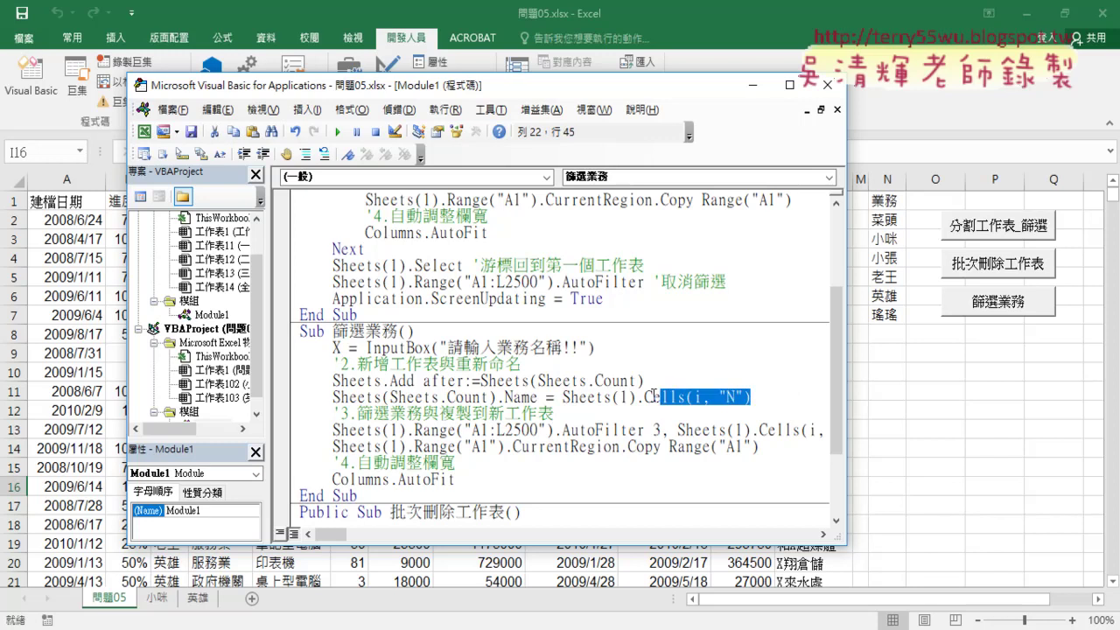
{"action": "left_click_drag", "start_coordinate": [538, 92], "coordinate": [431, 88]}
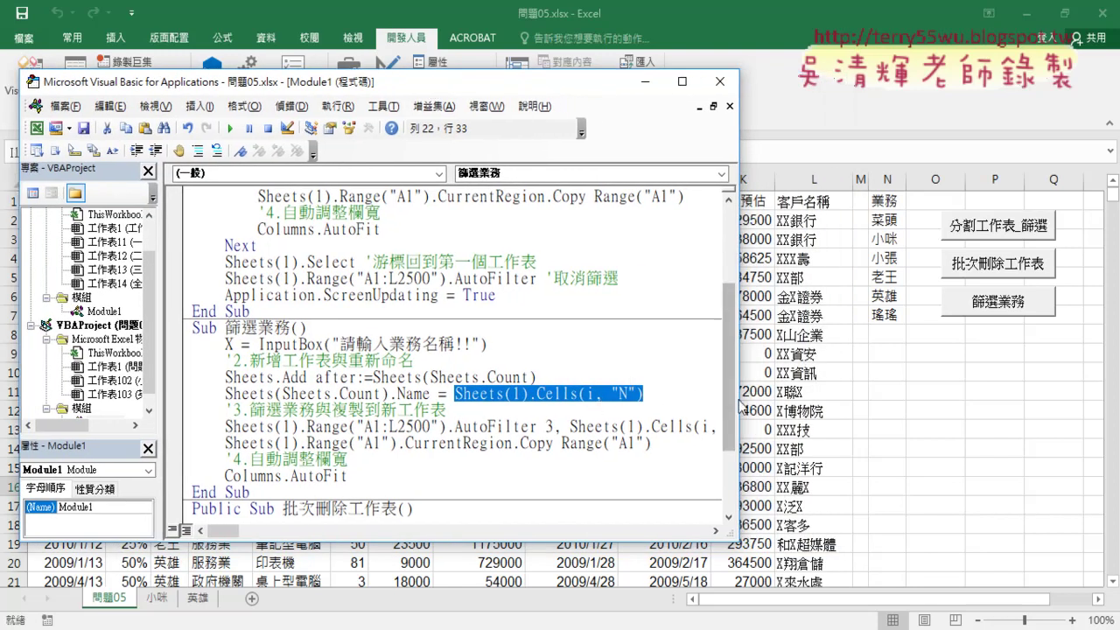
{"action": "left_click_drag", "start_coordinate": [741, 397], "coordinate": [882, 398]}
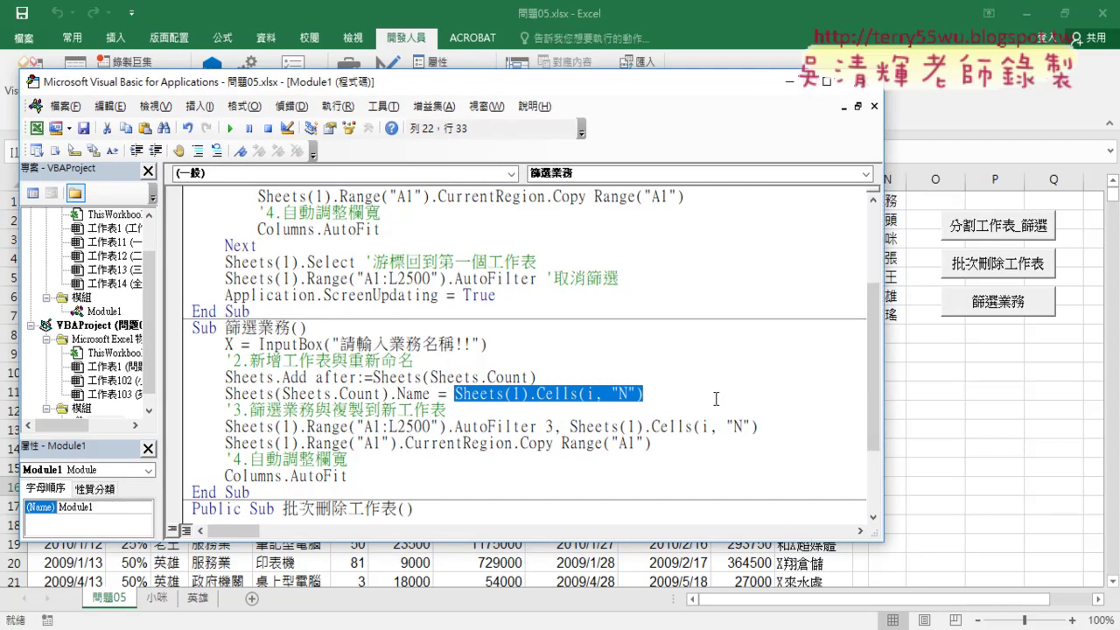
{"action": "type", "text": "X"}
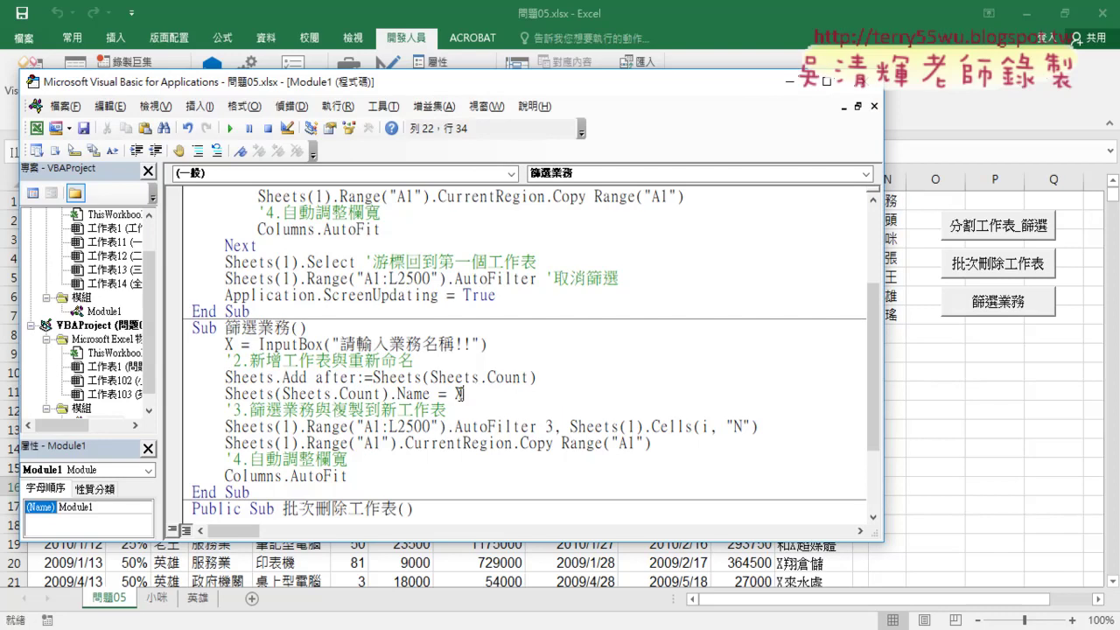
- Make the AutoFilter field 3 criterion X as well, so both lines use the entered name
{"action": "left_click_drag", "start_coordinate": [464, 395], "coordinate": [454, 395]}
{"action": "left_click_drag", "start_coordinate": [238, 343], "coordinate": [225, 343]}
{"action": "left_click_drag", "start_coordinate": [467, 394], "coordinate": [454, 394]}
{"action": "left_click_drag", "start_coordinate": [758, 426], "coordinate": [570, 426]}
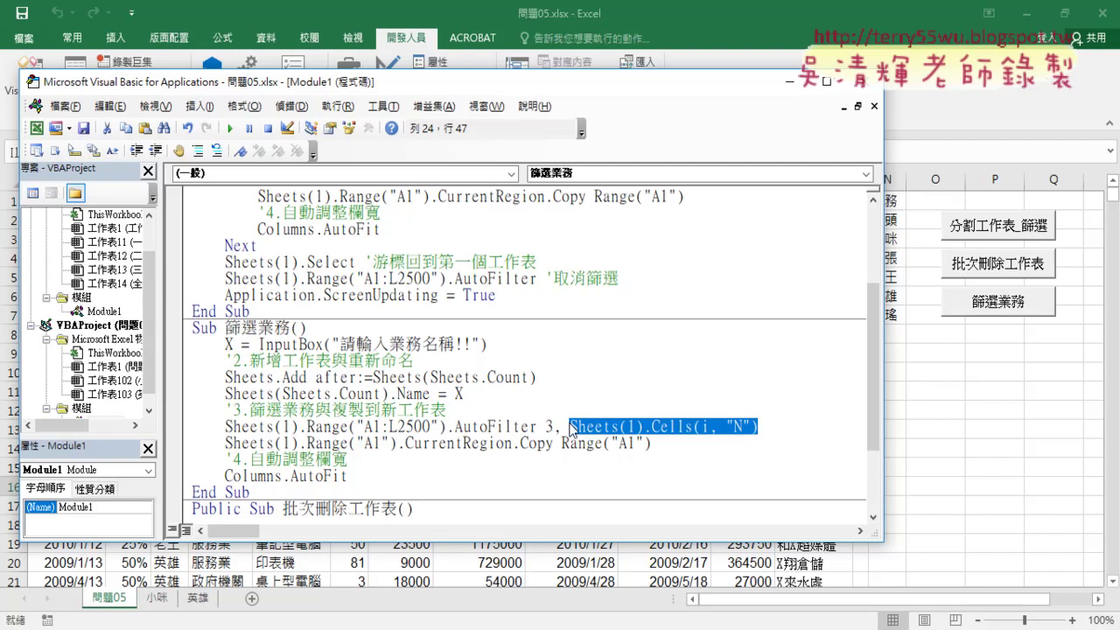
{"action": "type", "text": "X"}
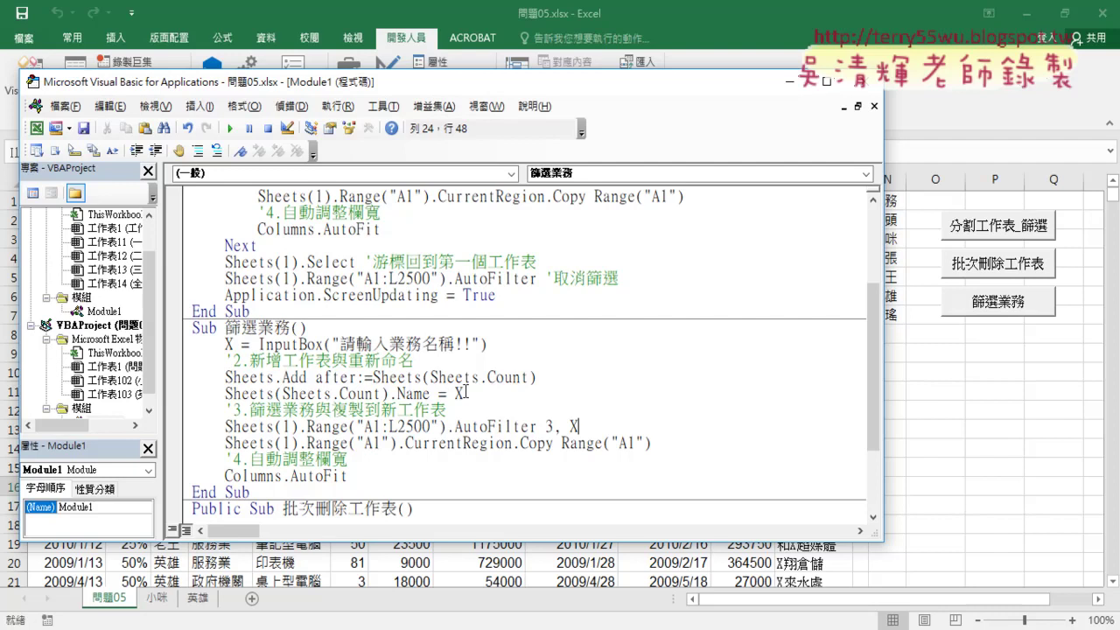
{"action": "left_click_drag", "start_coordinate": [464, 392], "coordinate": [447, 394]}
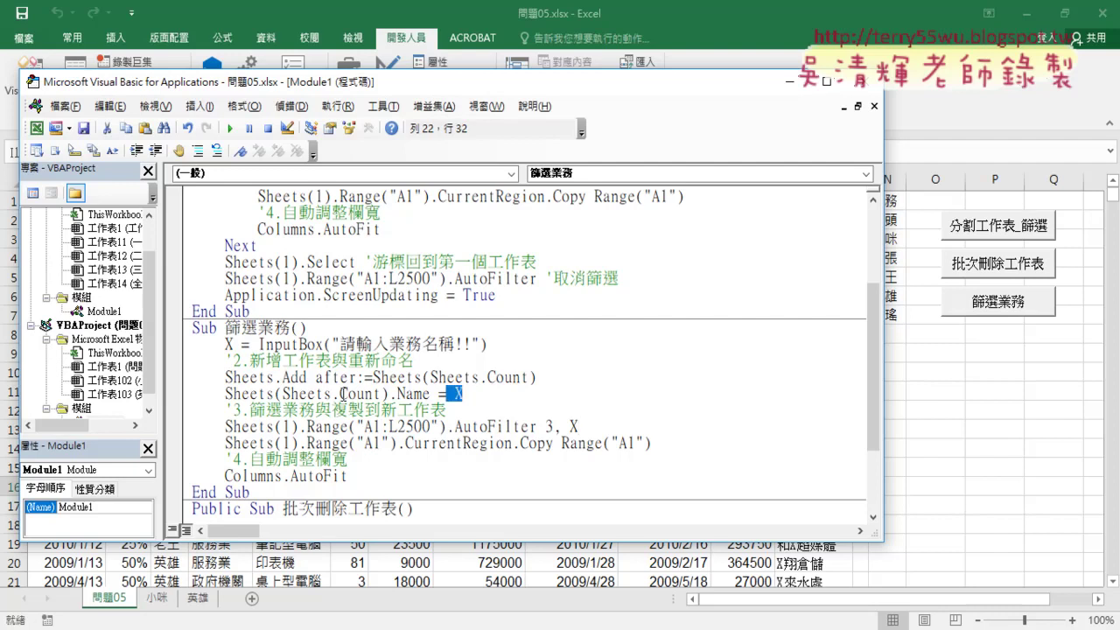
{"action": "left_click_drag", "start_coordinate": [579, 427], "coordinate": [570, 427]}
- Copy the Sheets(1).Select and clear-AutoFilter lines from 分割工作表_篩選 to the end of 篩選業務
{"action": "left_click", "coordinate": [354, 475]}
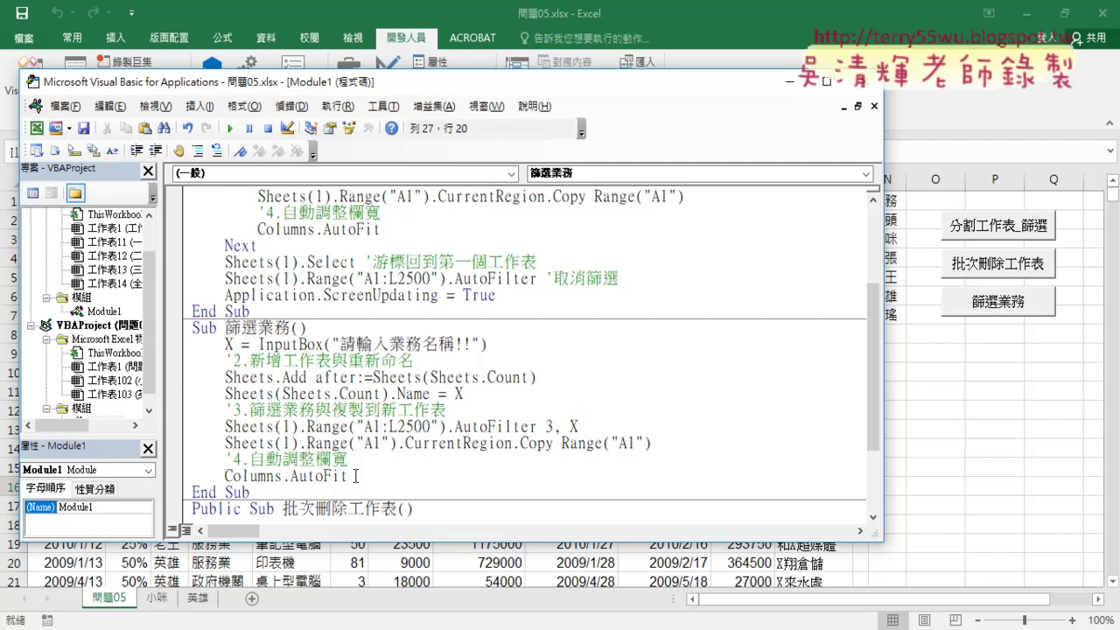
{"action": "key", "text": "Return"}
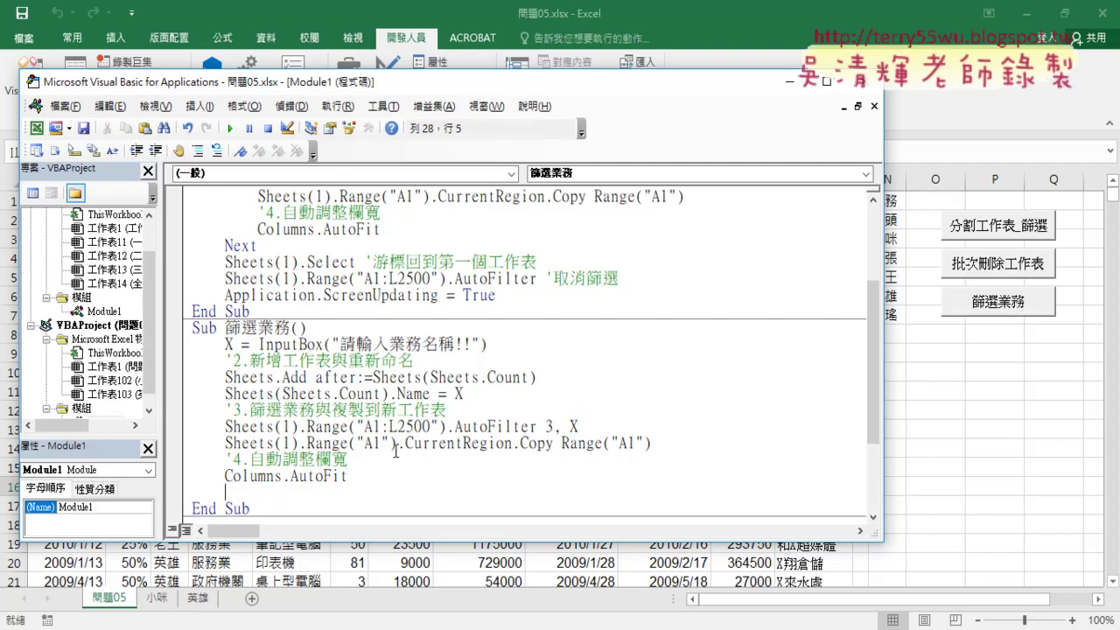
{"action": "left_click", "coordinate": [502, 297]}
{"action": "left_click_drag", "start_coordinate": [503, 297], "coordinate": [226, 297]}
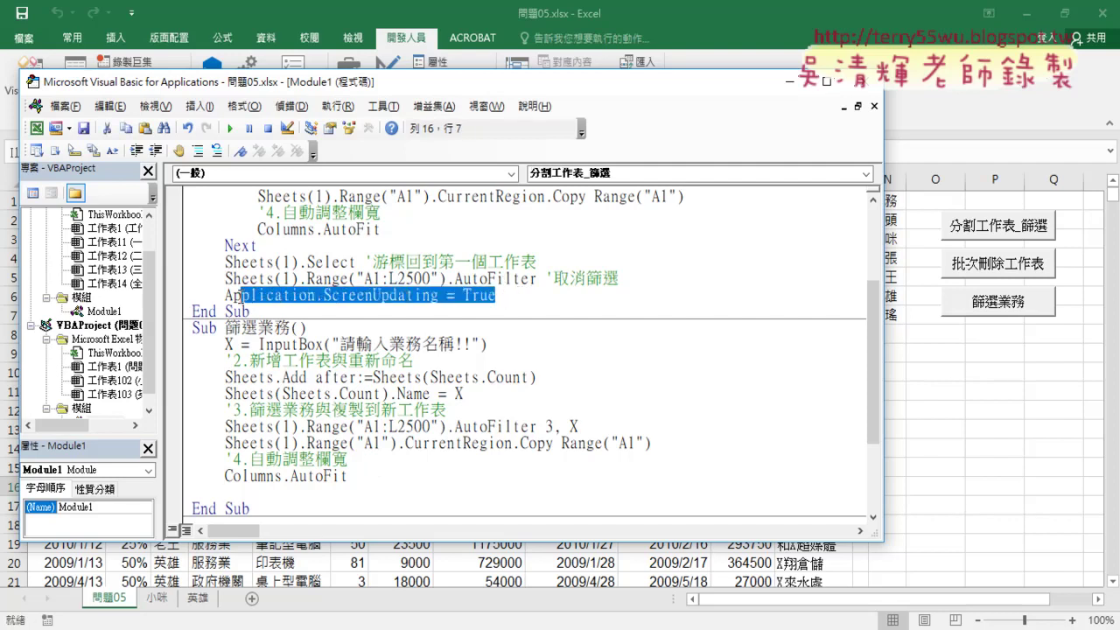
{"action": "left_click", "coordinate": [638, 277]}
{"action": "left_click_drag", "start_coordinate": [638, 277], "coordinate": [192, 262]}
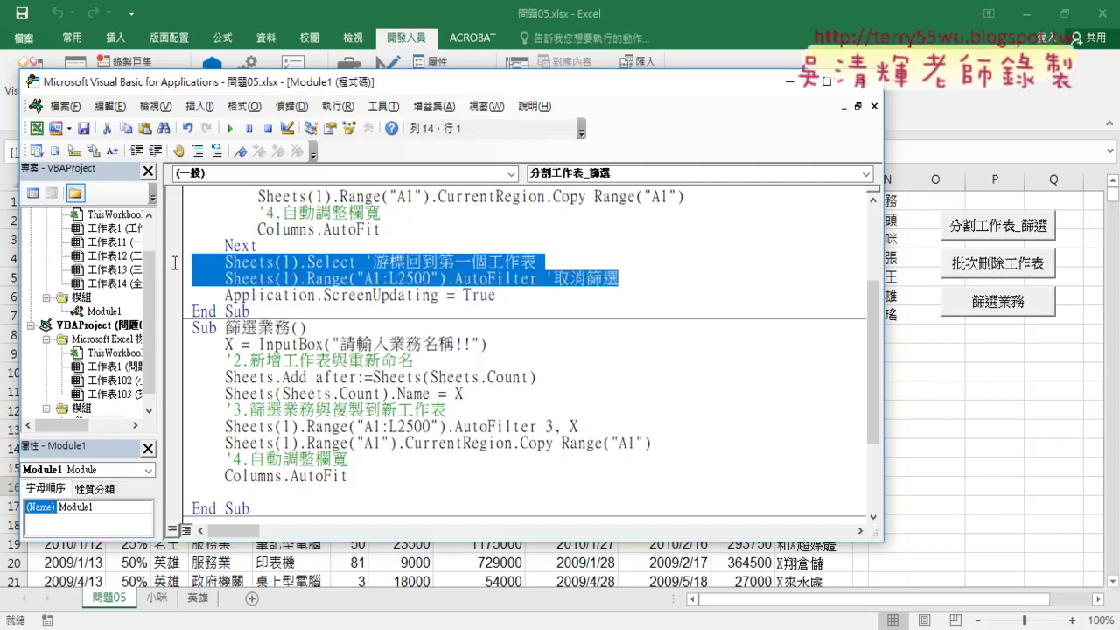
{"action": "right_click", "coordinate": [275, 270]}
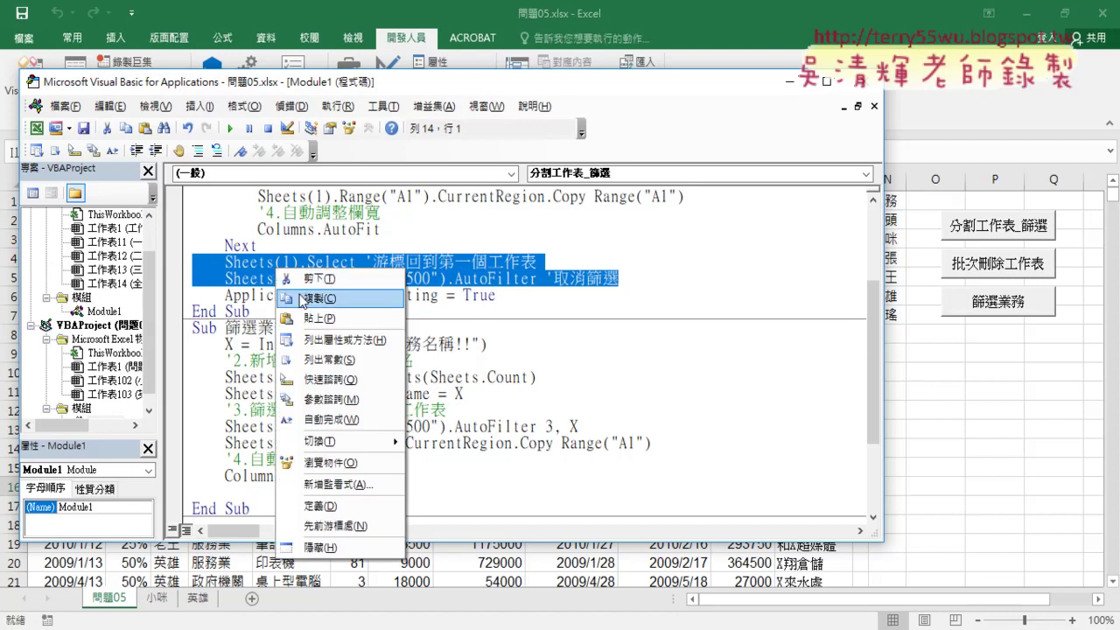
{"action": "left_click", "coordinate": [306, 300]}
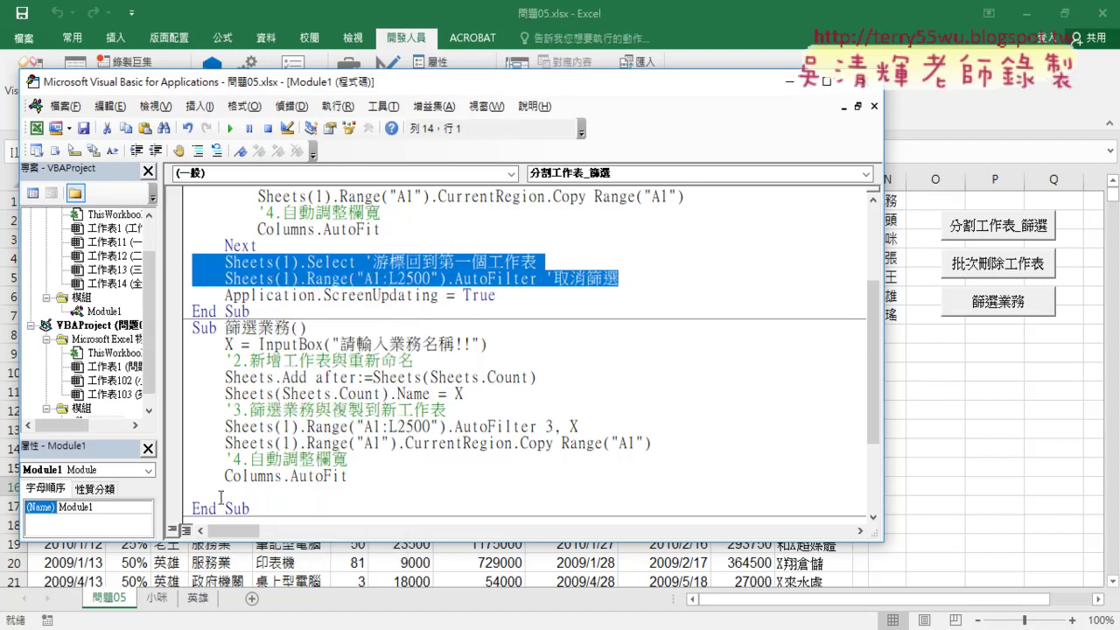
{"action": "left_click_drag", "start_coordinate": [219, 492], "coordinate": [195, 495]}
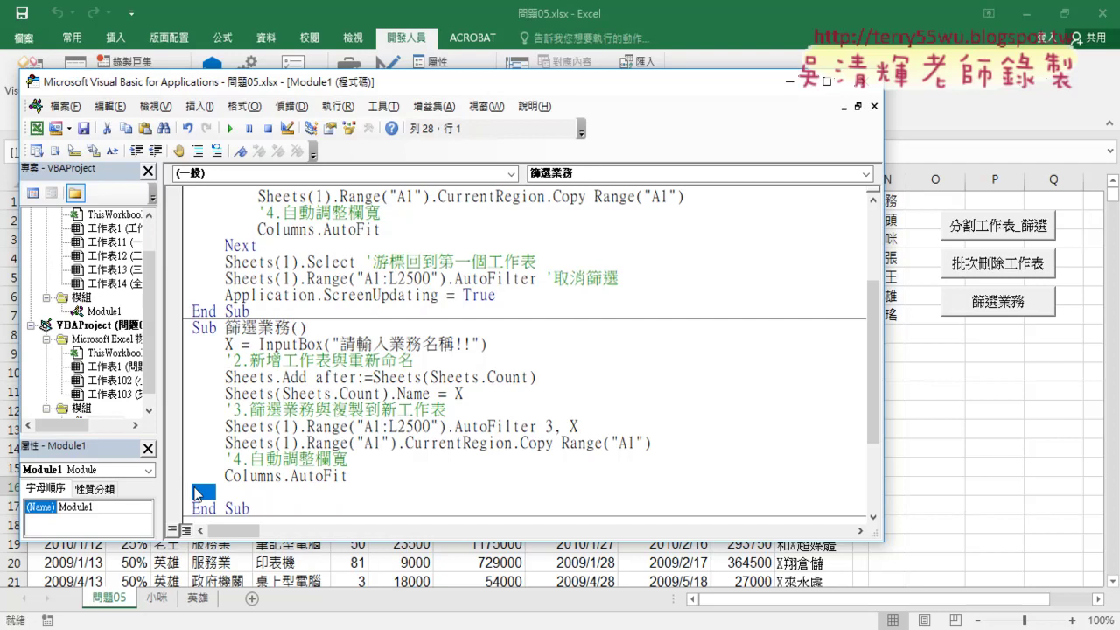
{"action": "key", "text": "ctrl+v"}
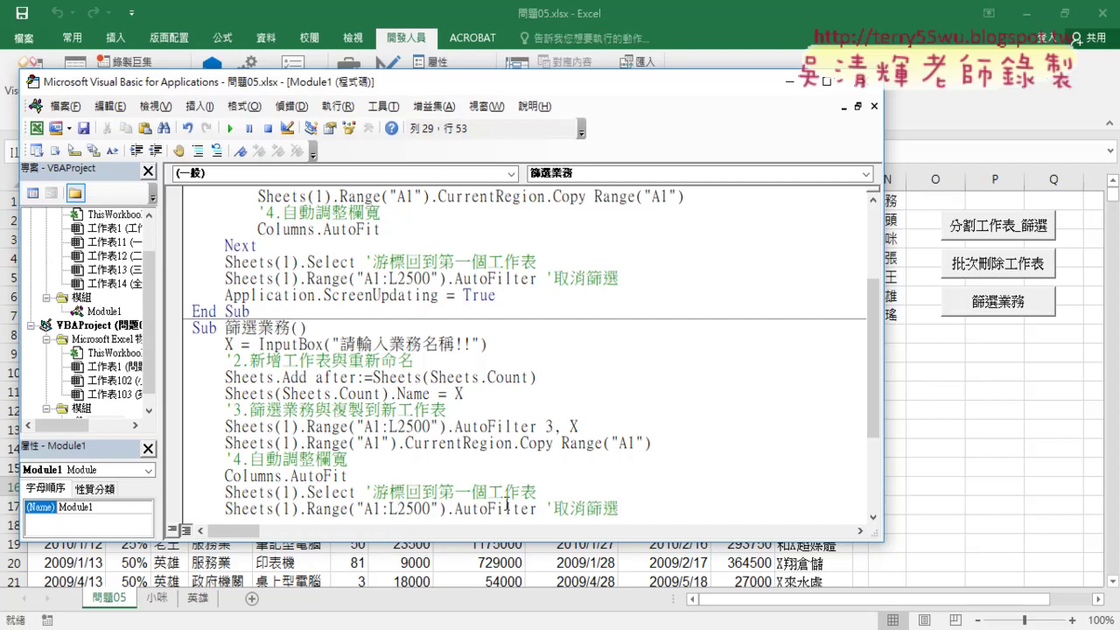
{"action": "scroll", "coordinate": [508, 505], "scroll_direction": "down", "scroll_amount": 2}
{"action": "left_click", "coordinate": [459, 394]}
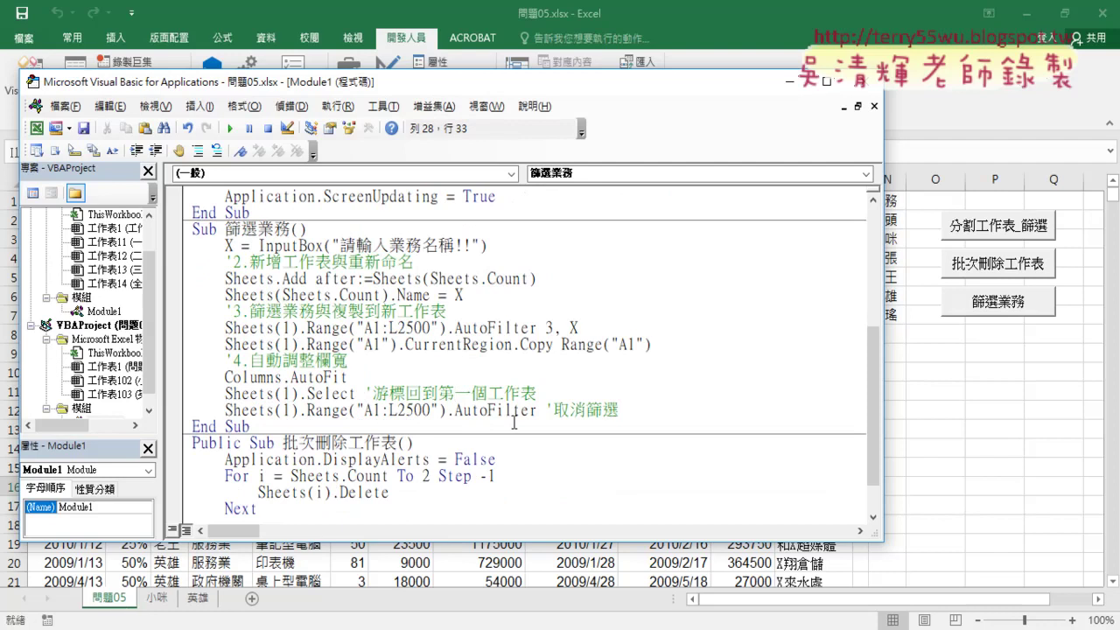
{"action": "left_click", "coordinate": [553, 416]}
{"action": "scroll", "coordinate": [706, 459], "scroll_direction": "up", "scroll_amount": 1}
{"action": "scroll", "coordinate": [707, 456], "scroll_direction": "up", "scroll_amount": 1}
{"action": "scroll", "coordinate": [707, 453], "scroll_direction": "up", "scroll_amount": 2}
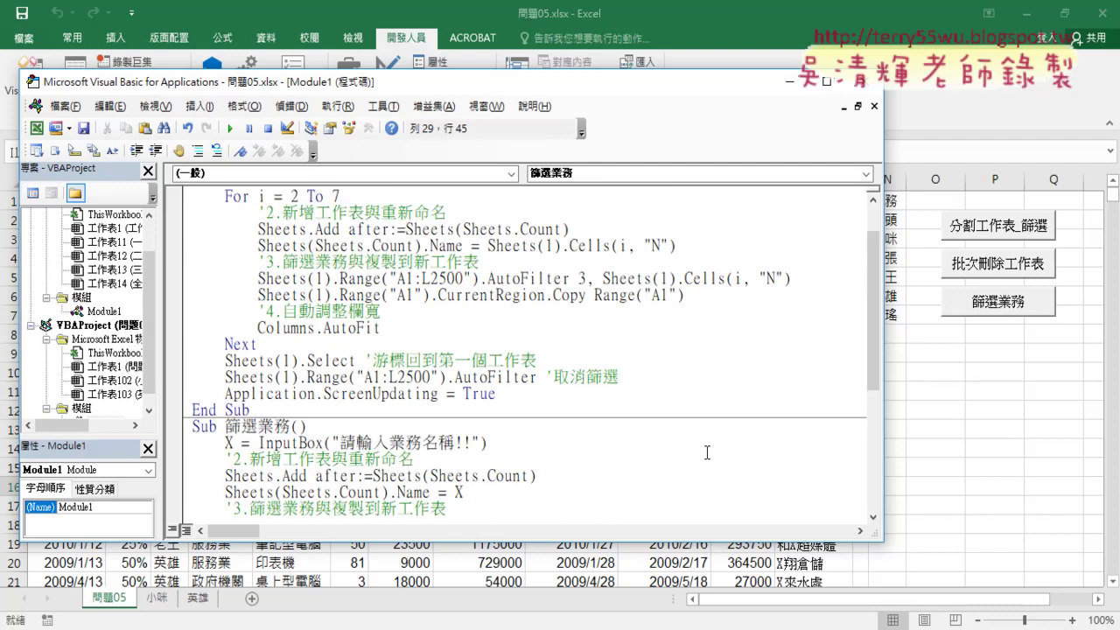
{"action": "key", "text": "ctrl+2"}
{"action": "left_click_drag", "start_coordinate": [378, 336], "coordinate": [371, 330]}
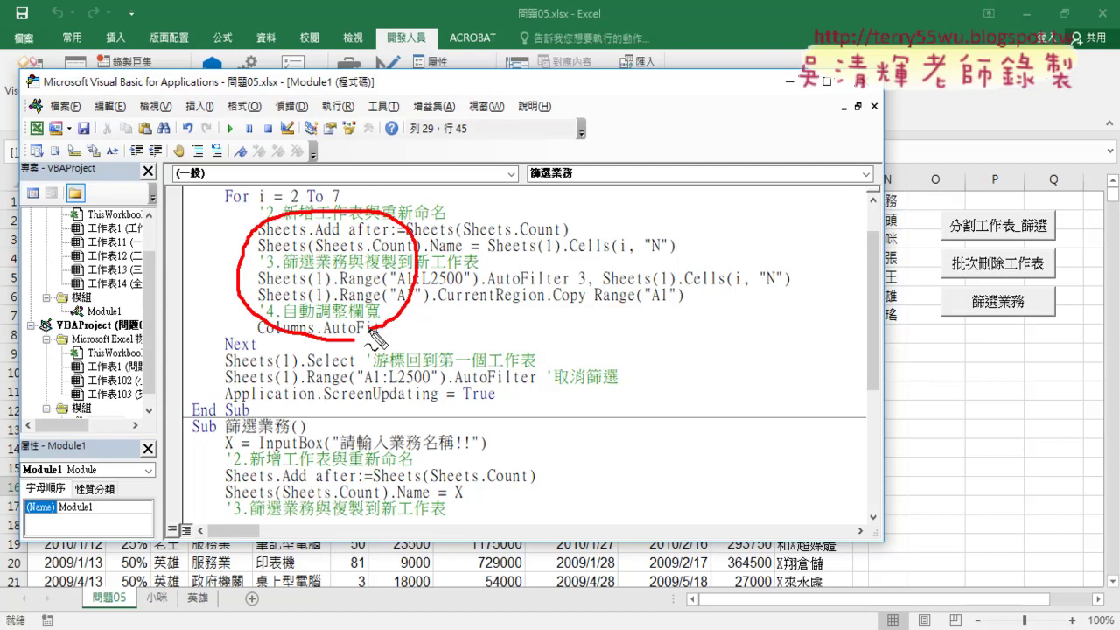
{"action": "mouse_move", "coordinate": [219, 270]}
{"action": "left_mouse_down"}
{"action": "mouse_move", "coordinate": [230, 501]}
{"action": "mouse_move", "coordinate": [221, 523]}
{"action": "left_mouse_up"}
{"action": "mouse_move", "coordinate": [219, 396]}
{"action": "left_mouse_down"}
{"action": "mouse_move", "coordinate": [415, 361]}
{"action": "mouse_move", "coordinate": [221, 387]}
{"action": "mouse_move", "coordinate": [229, 529]}
{"action": "left_mouse_up"}
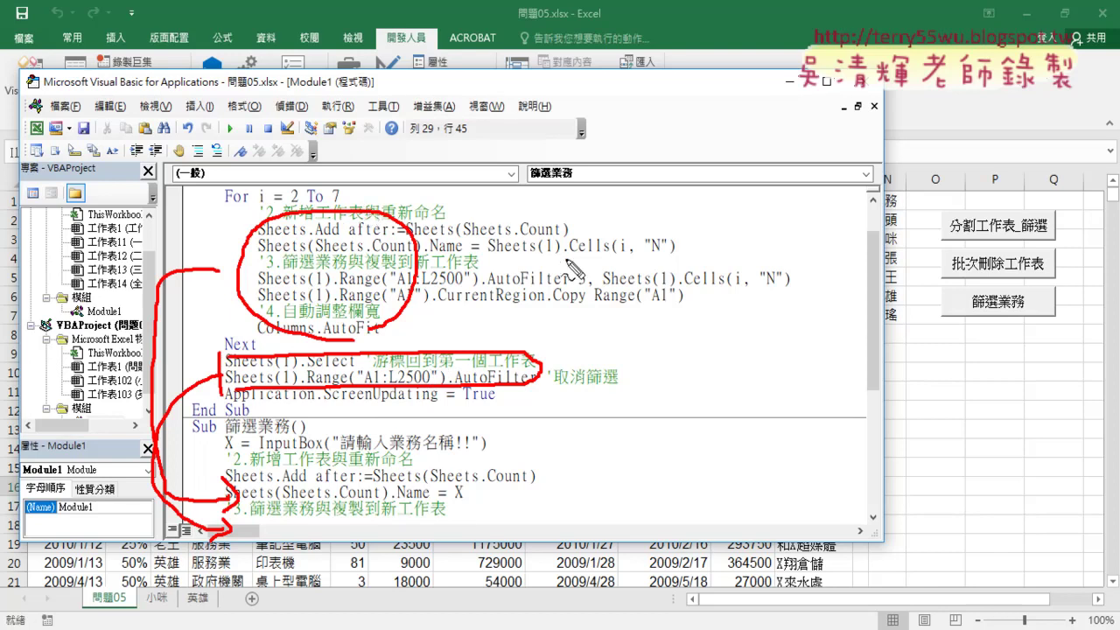
{"action": "left_click_drag", "start_coordinate": [567, 257], "coordinate": [697, 252]}
{"action": "left_click_drag", "start_coordinate": [697, 235], "coordinate": [678, 253]}
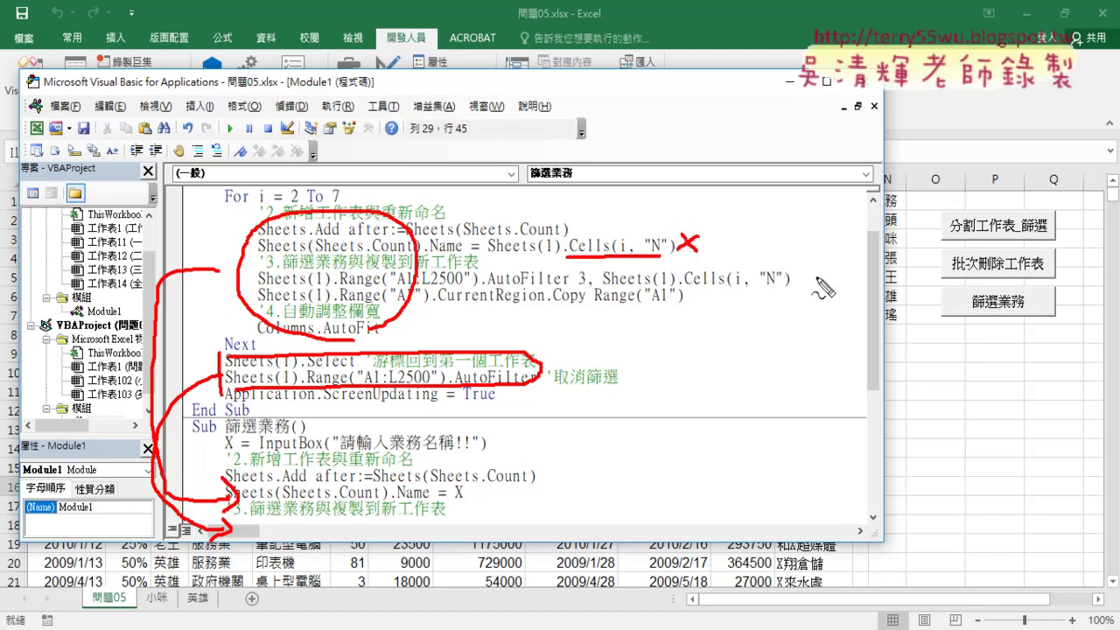
{"action": "left_click_drag", "start_coordinate": [796, 278], "coordinate": [819, 298]}
{"action": "left_click_drag", "start_coordinate": [816, 279], "coordinate": [796, 298]}
{"action": "left_click_drag", "start_coordinate": [257, 457], "coordinate": [481, 456]}
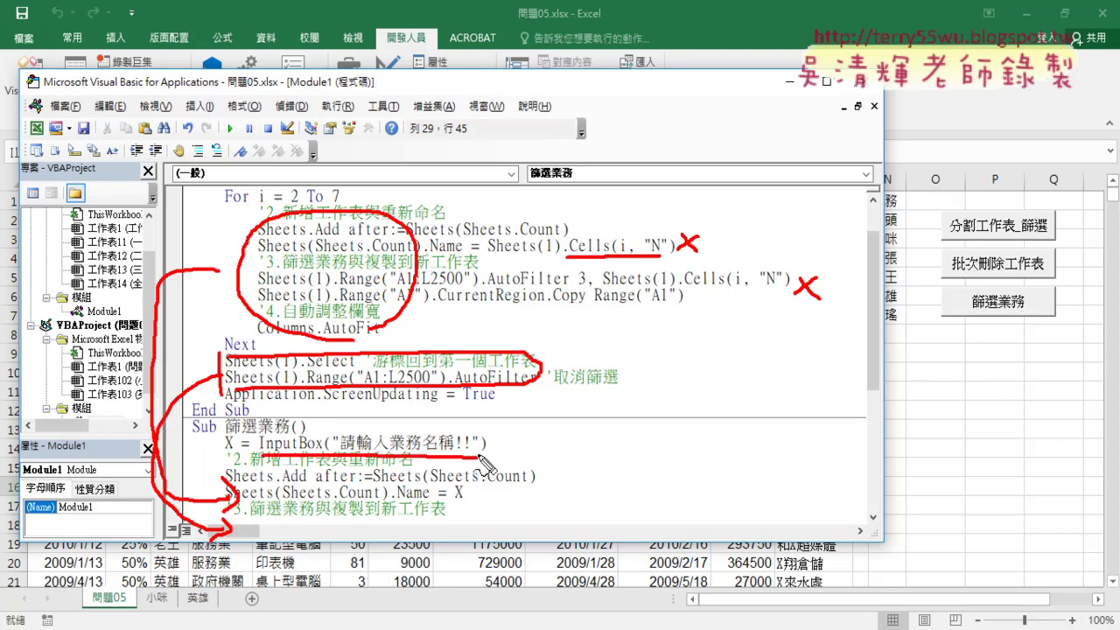
{"action": "key", "text": "Escape"}
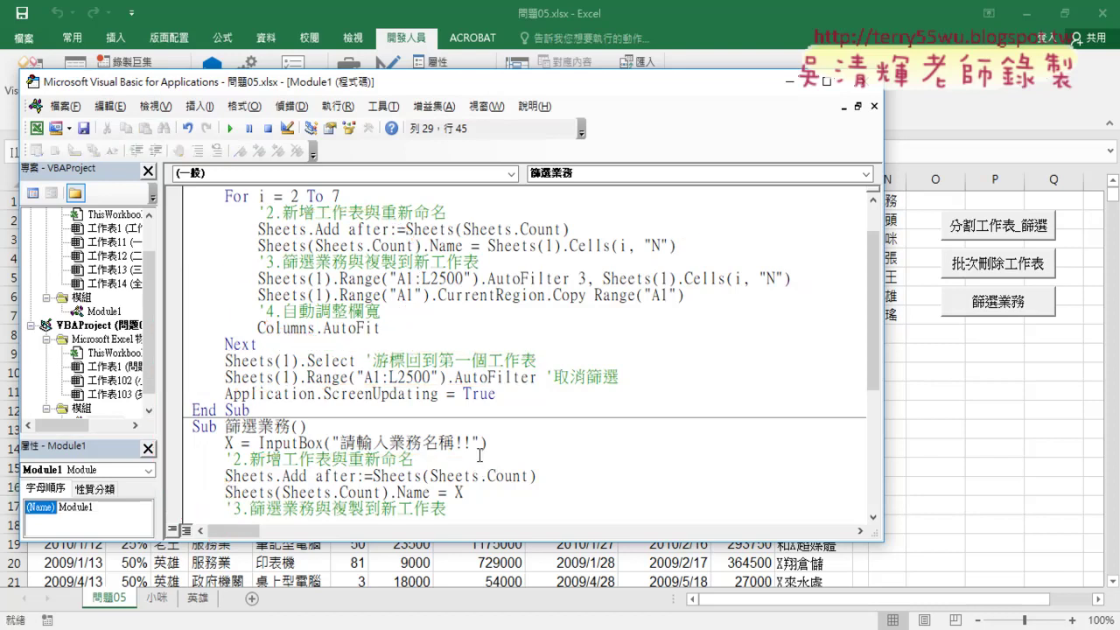
{"action": "scroll", "coordinate": [479, 455], "scroll_direction": "down", "scroll_amount": 1}
{"action": "scroll", "coordinate": [479, 454], "scroll_direction": "down", "scroll_amount": 1}
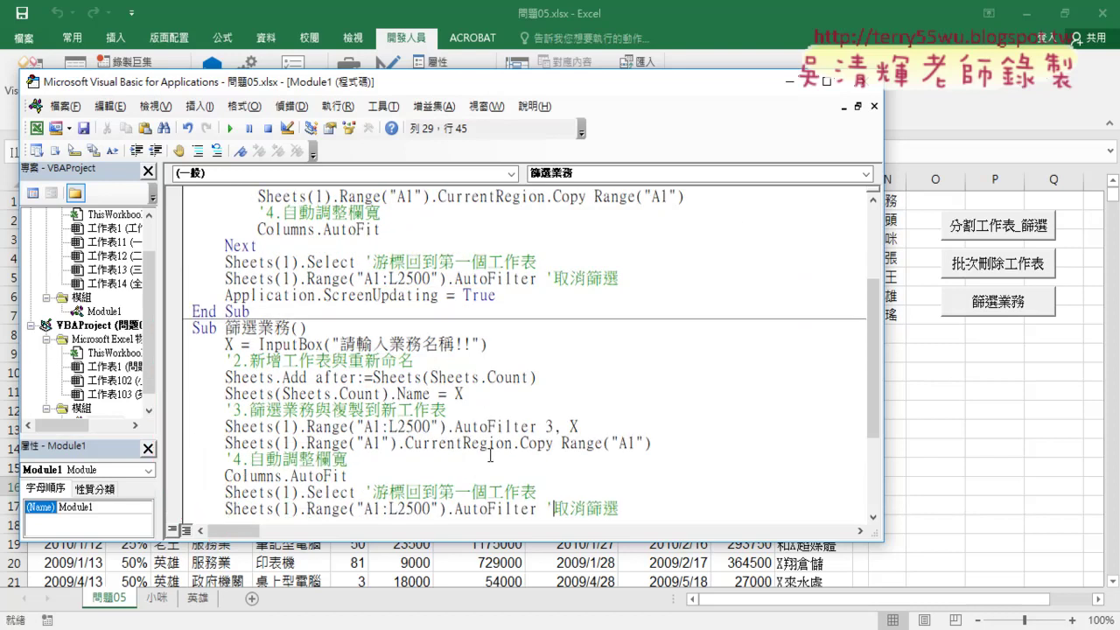
{"action": "scroll", "coordinate": [480, 454], "scroll_direction": "down", "scroll_amount": 2}
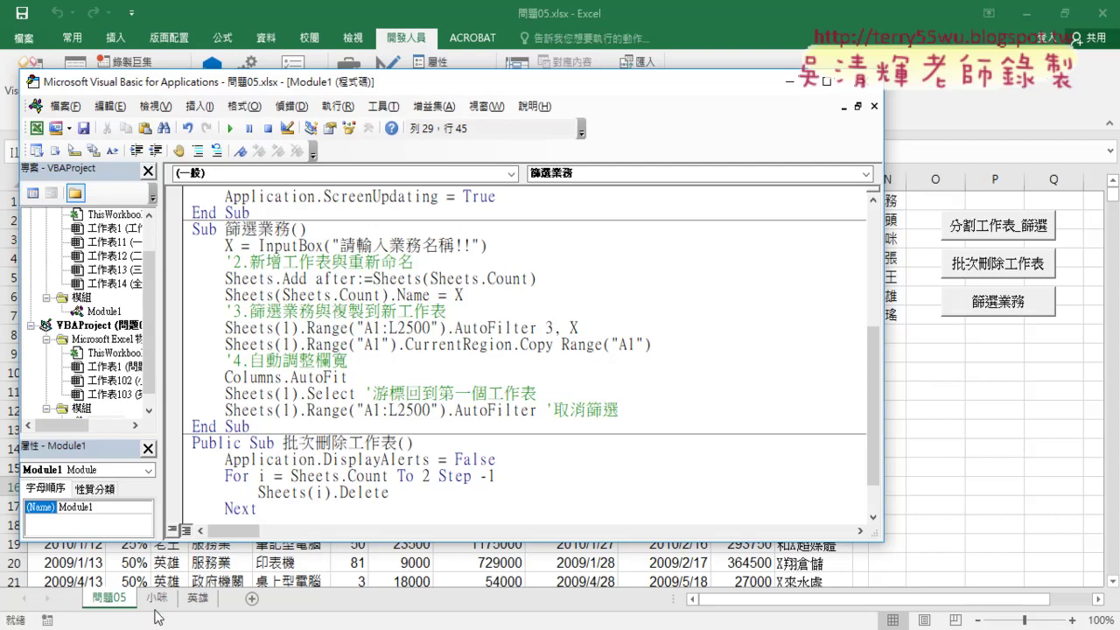
- Run 篩選業務 with an already-used salesperson name, which raises run-time error 1004
{"action": "double_click", "coordinate": [240, 248]}
{"action": "left_click", "coordinate": [356, 294]}
{"action": "left_click", "coordinate": [230, 128]}
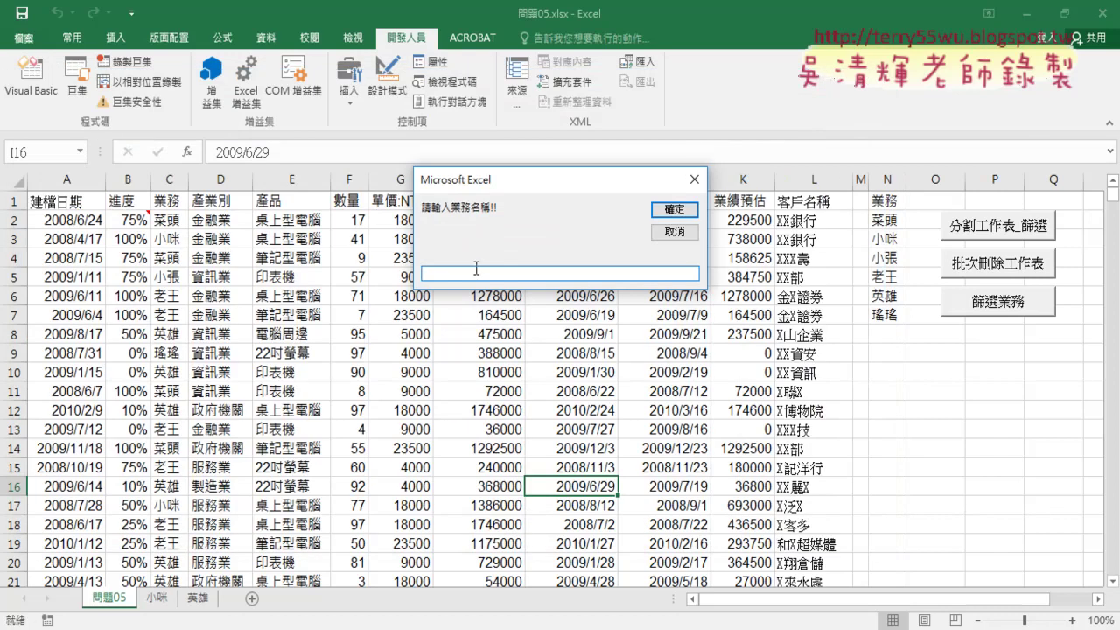
{"action": "type", "text": "ㄒㄧㄠ"}
{"action": "type", "text": "3ㄇㄧ"}
{"action": "key", "text": "space"}
{"action": "key", "text": "BackSpace"}
{"action": "key", "text": "BackSpace"}
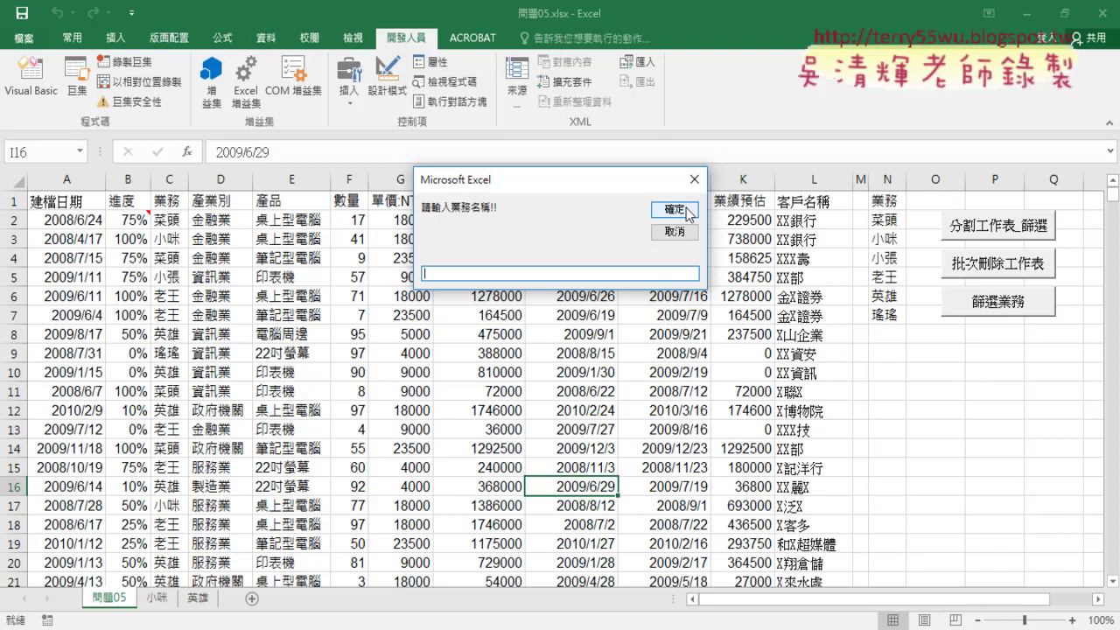
{"action": "type", "text": "ㄒ"}
{"action": "type", "text": "小"}
{"action": "type", "text": "咪"}
{"action": "left_click", "coordinate": [674, 210]}
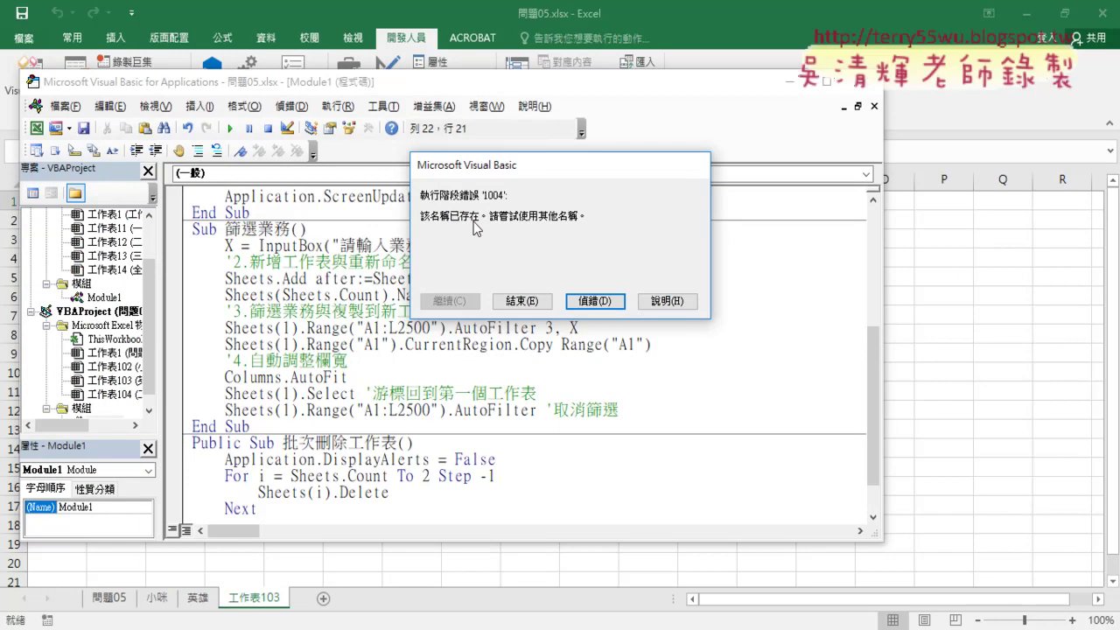
- Debug to the line that names the sheet X, check X's value, then reset the macro
{"action": "left_click", "coordinate": [595, 300]}
{"action": "left_click_drag", "start_coordinate": [470, 296], "coordinate": [454, 295]}
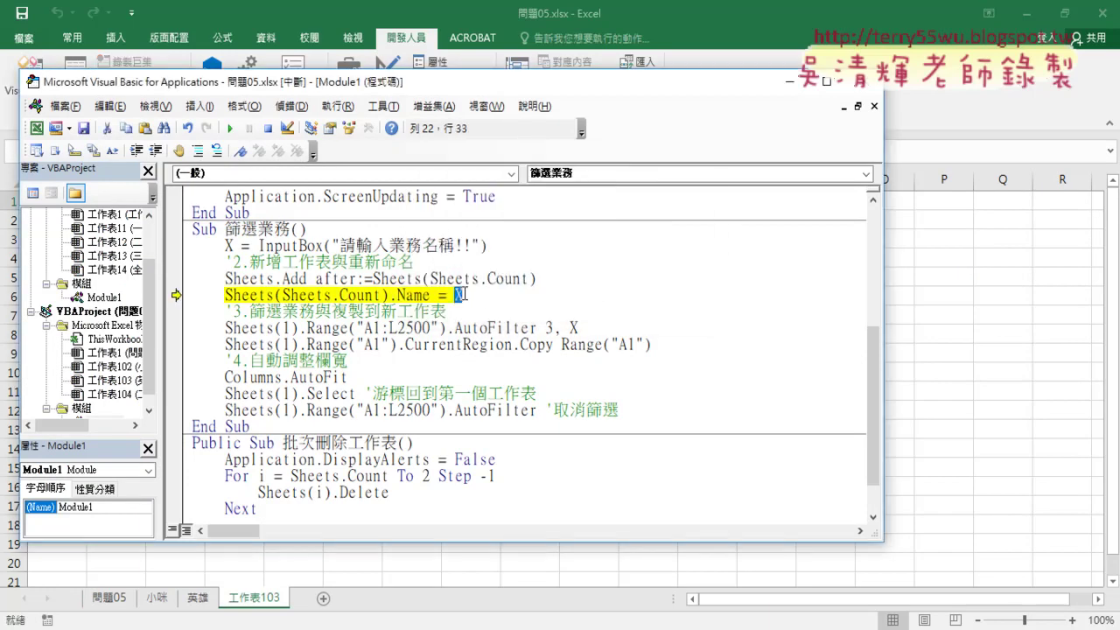
{"action": "mouse_move", "coordinate": [367, 296]}
{"action": "mouse_move", "coordinate": [460, 296]}
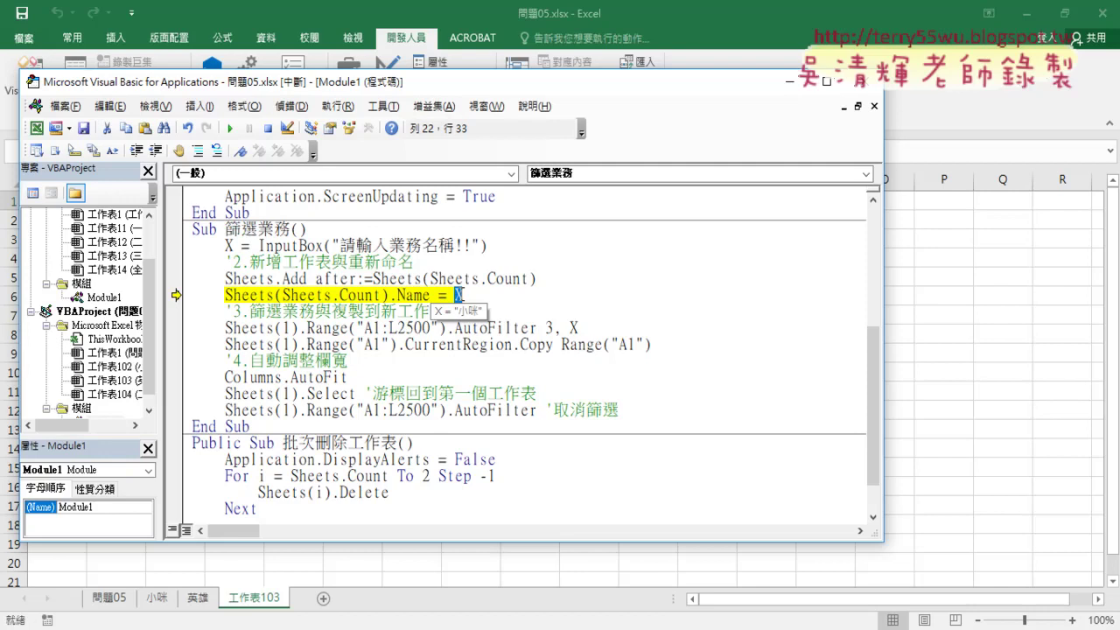
{"action": "left_click", "coordinate": [267, 128]}
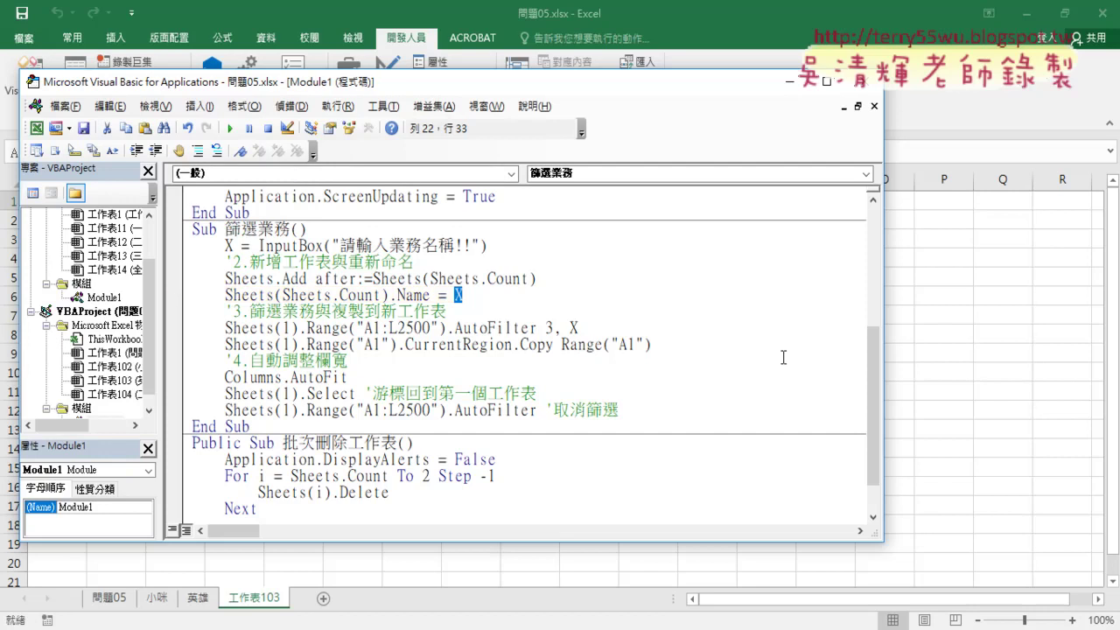
{"action": "left_click", "coordinate": [934, 385]}
- Delete the blank 工作表103 sheet and go back to the 問題05 sheet
{"action": "right_click", "coordinate": [253, 601]}
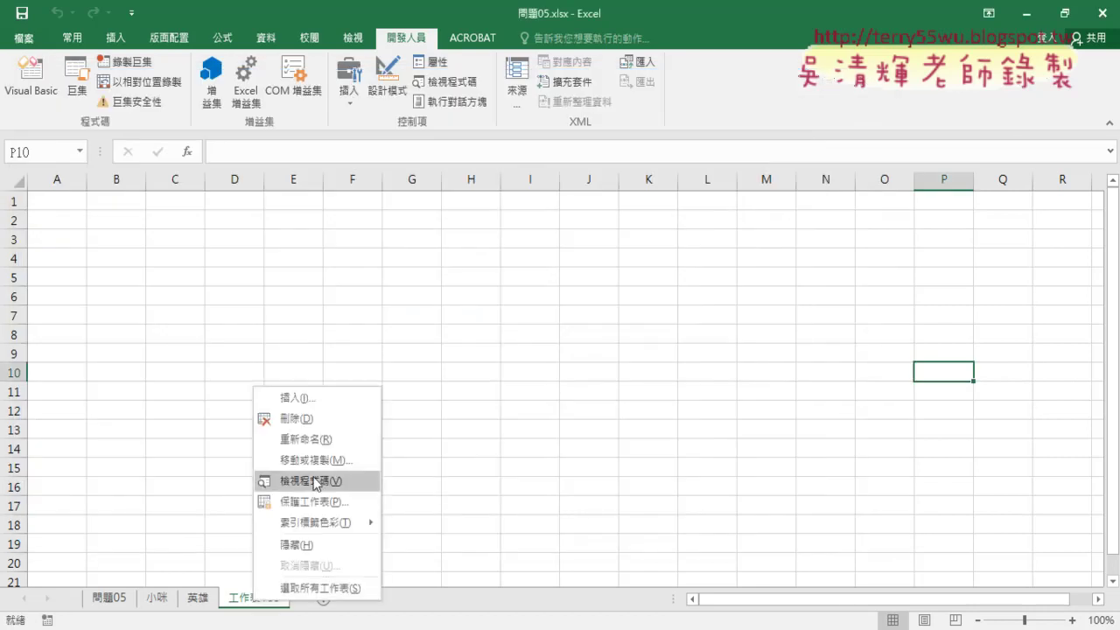
{"action": "left_click", "coordinate": [330, 420]}
{"action": "left_click", "coordinate": [512, 371]}
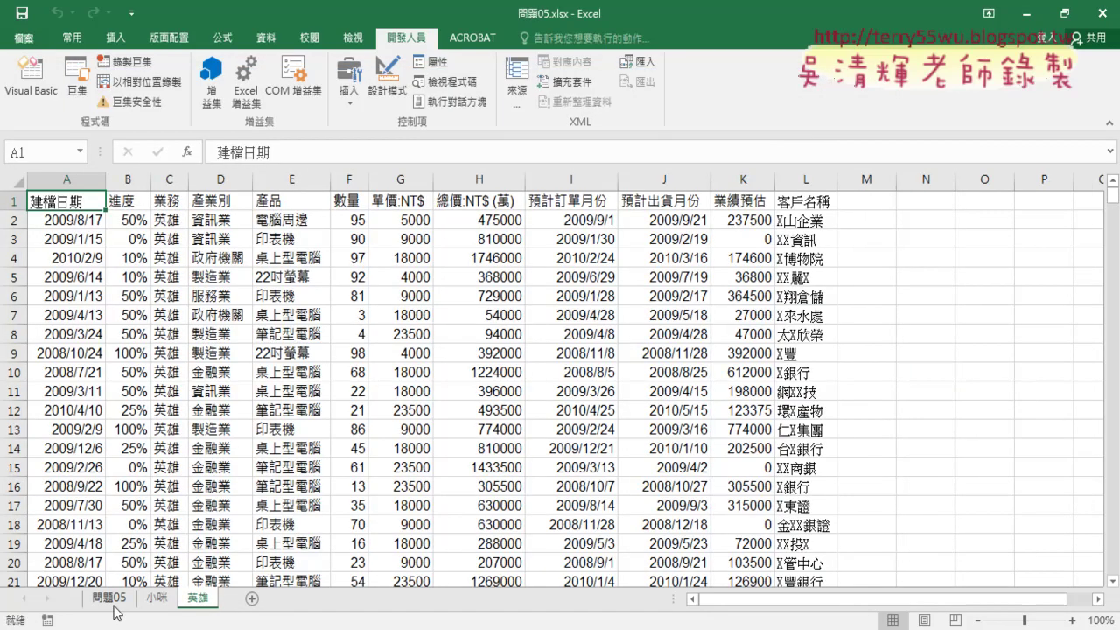
{"action": "left_click", "coordinate": [112, 600]}
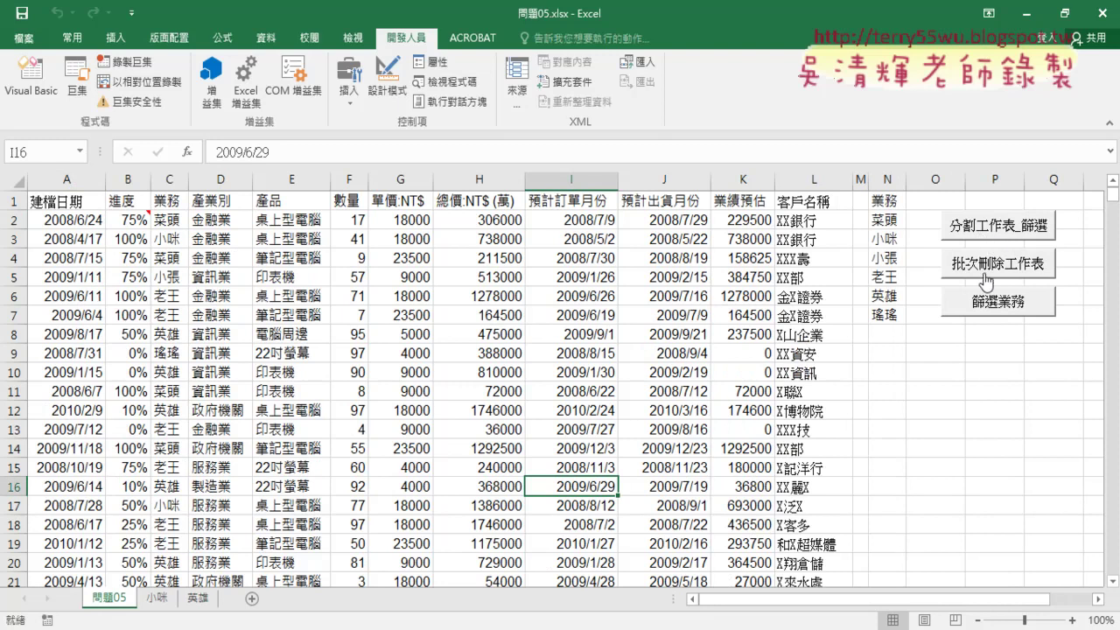